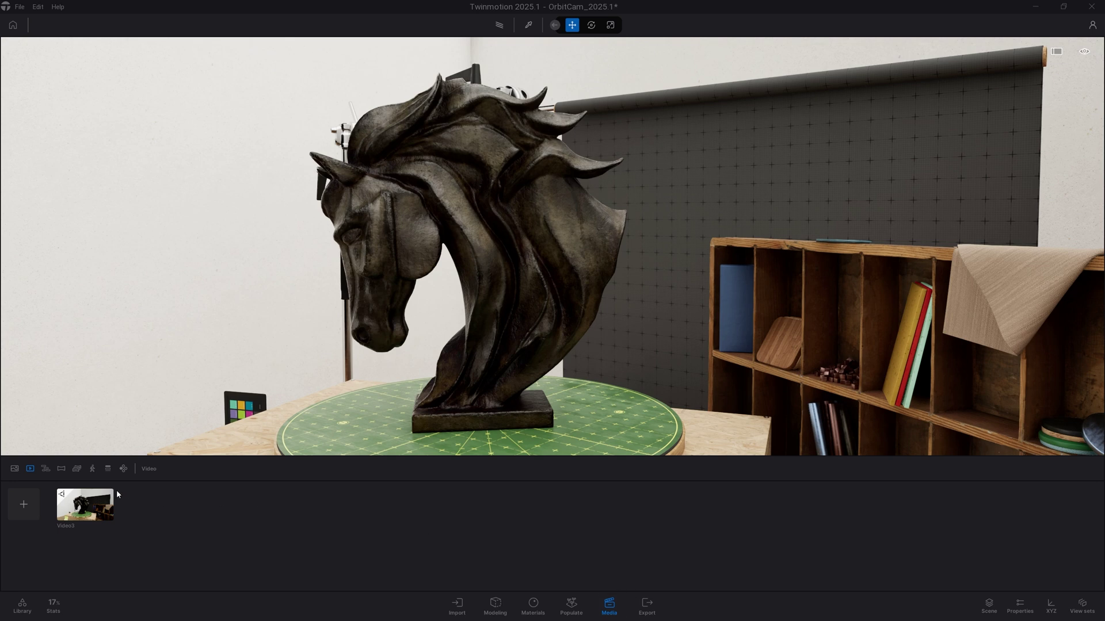
# Step: Create a new sequence framing the horse statue, worktable, shelf and light stands from the front
pyautogui.click(45, 471)
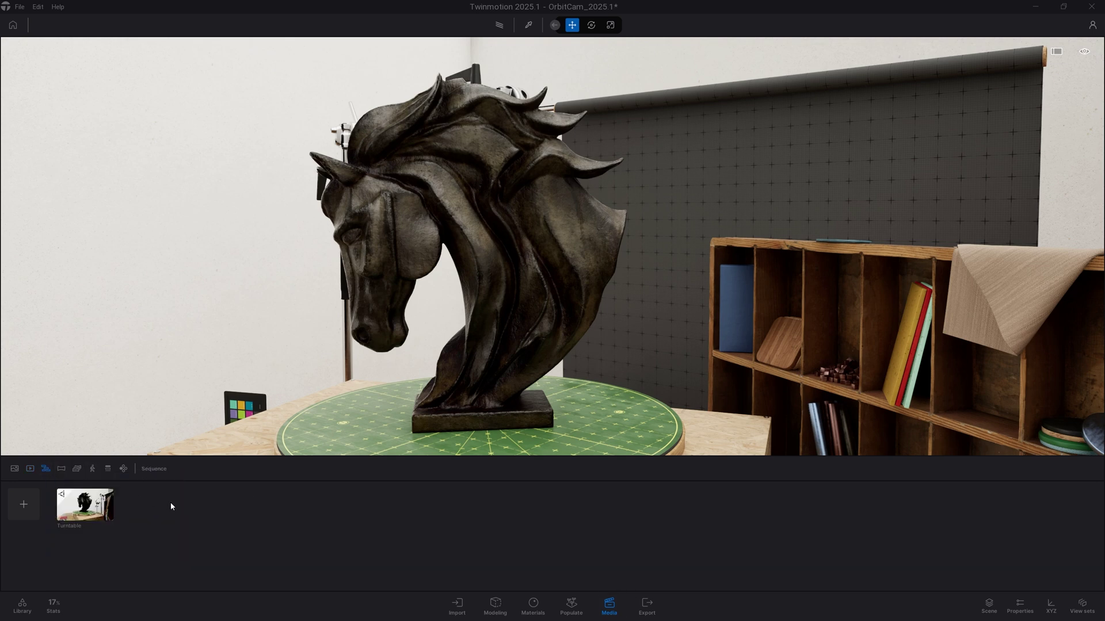
pyautogui.press('a')
pyautogui.moveTo(340, 385); pyautogui.dragTo(424, 380, button='right')
pyautogui.press('s')
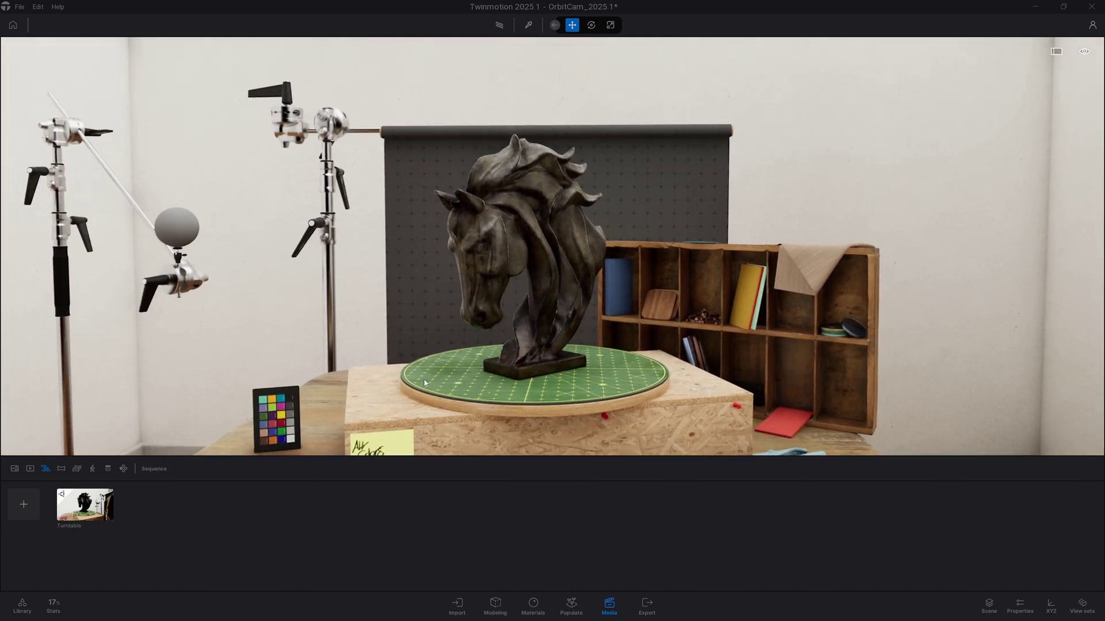
pyautogui.moveTo(425, 382); pyautogui.dragTo(417, 383)
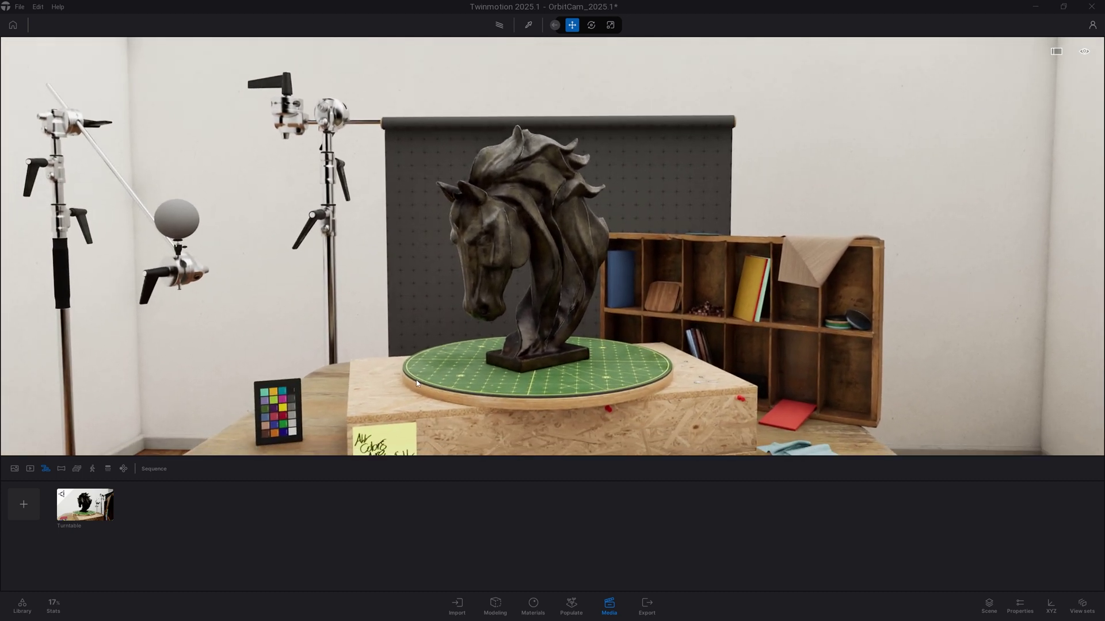
pyautogui.click(24, 505)
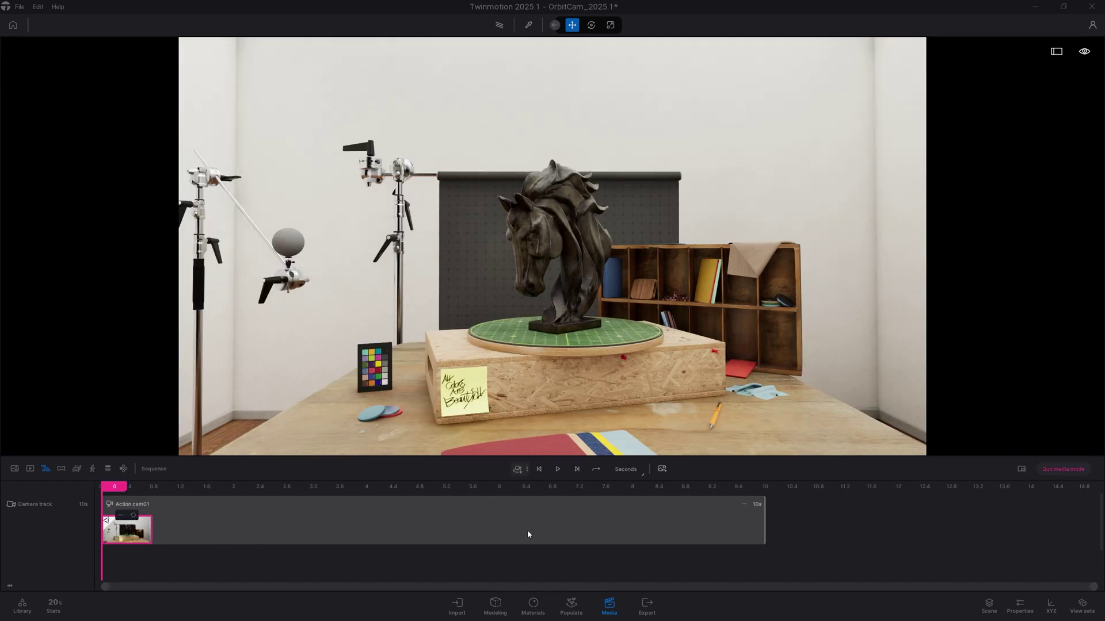
# Step: Add an orbit cam to the sequence and delete the original action cam clip
pyautogui.click(527, 471)
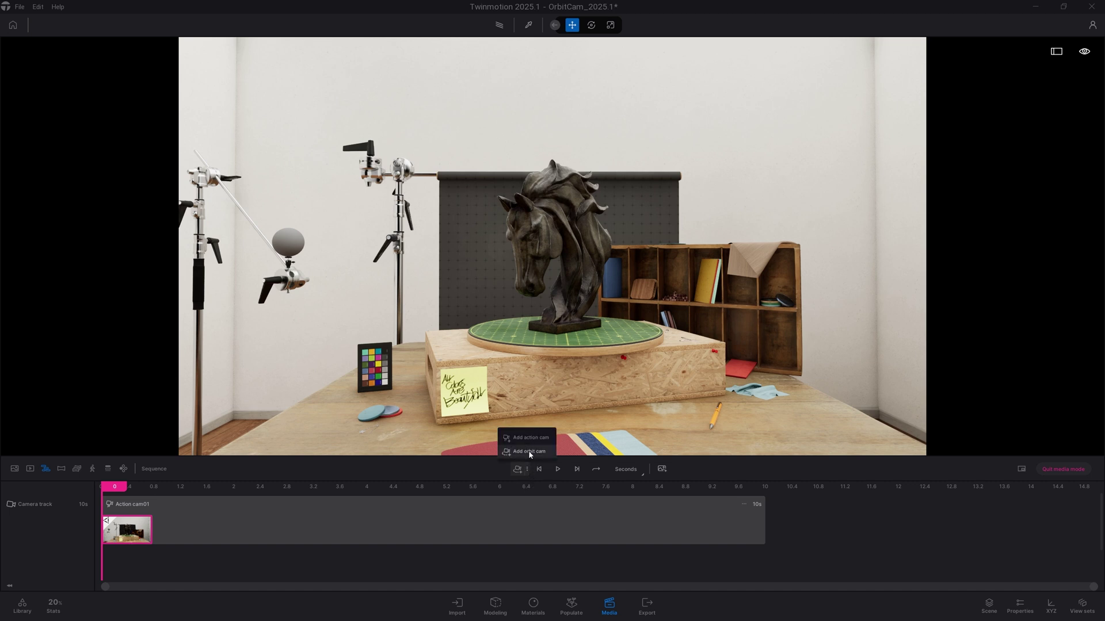
pyautogui.click(528, 451)
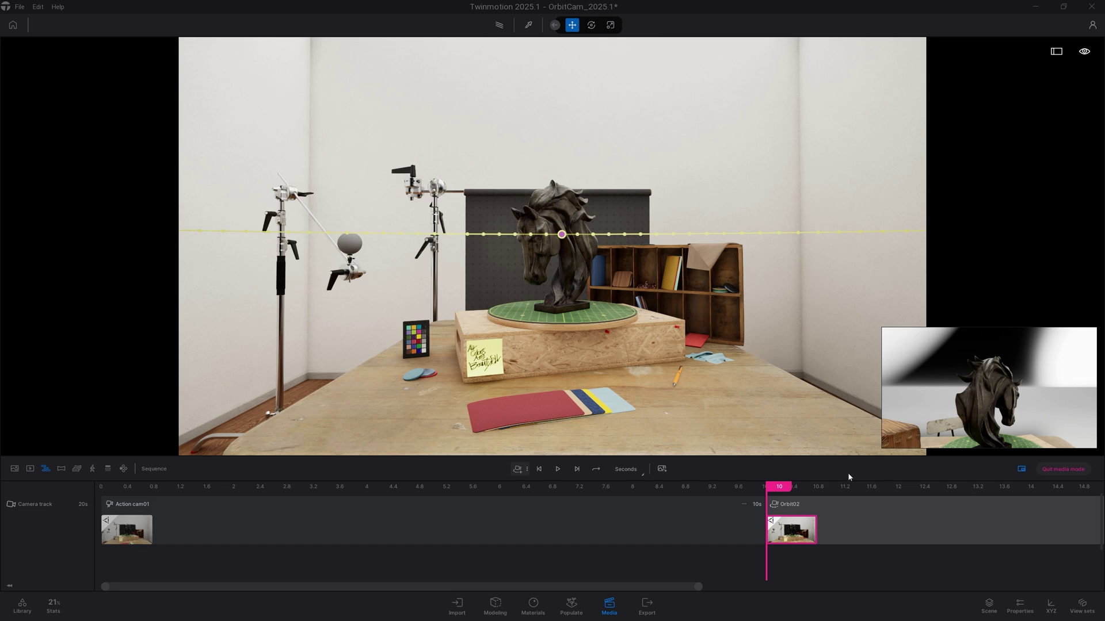
pyautogui.click(744, 504)
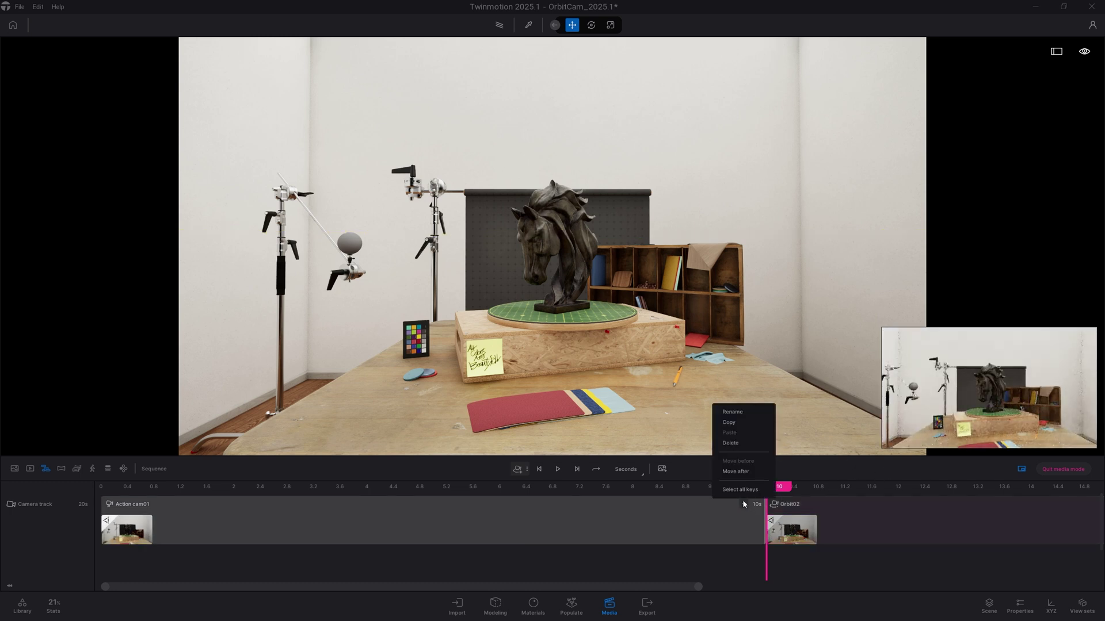
pyautogui.click(730, 443)
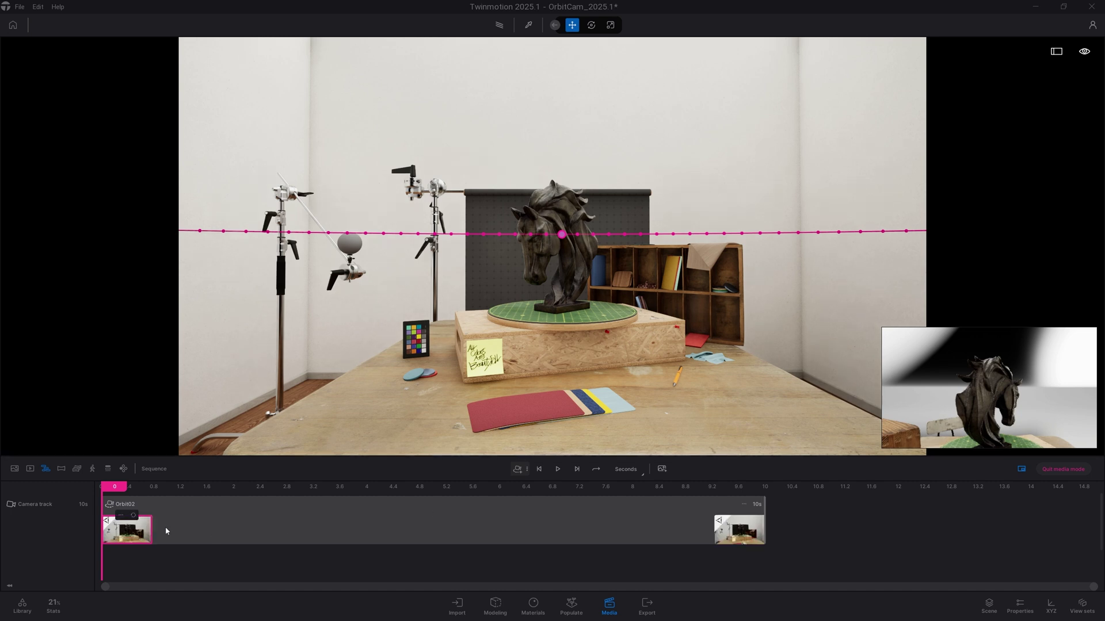
pyautogui.moveTo(90, 482)
pyautogui.mouseDown()
pyautogui.moveTo(217, 486)
pyautogui.moveTo(124, 473)
pyautogui.moveTo(72, 479)
pyautogui.mouseUp()
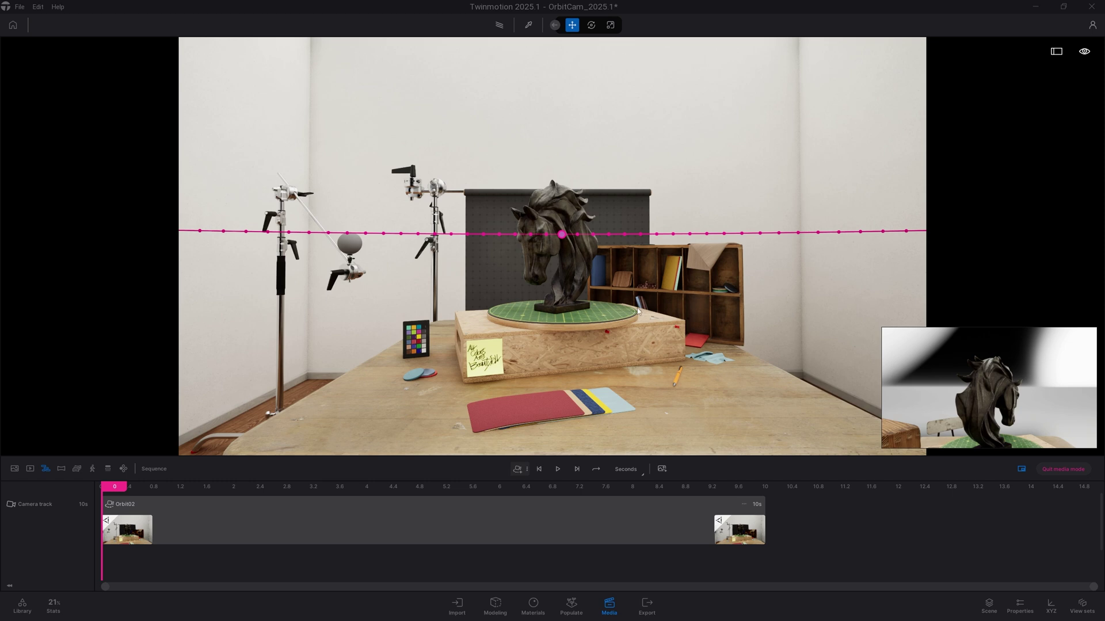
# Step: Set the orbit cam's radius to 75 cm in the sequence properties
pyautogui.press('s')
pyautogui.moveTo(645, 312); pyautogui.dragTo(587, 386, button='right')
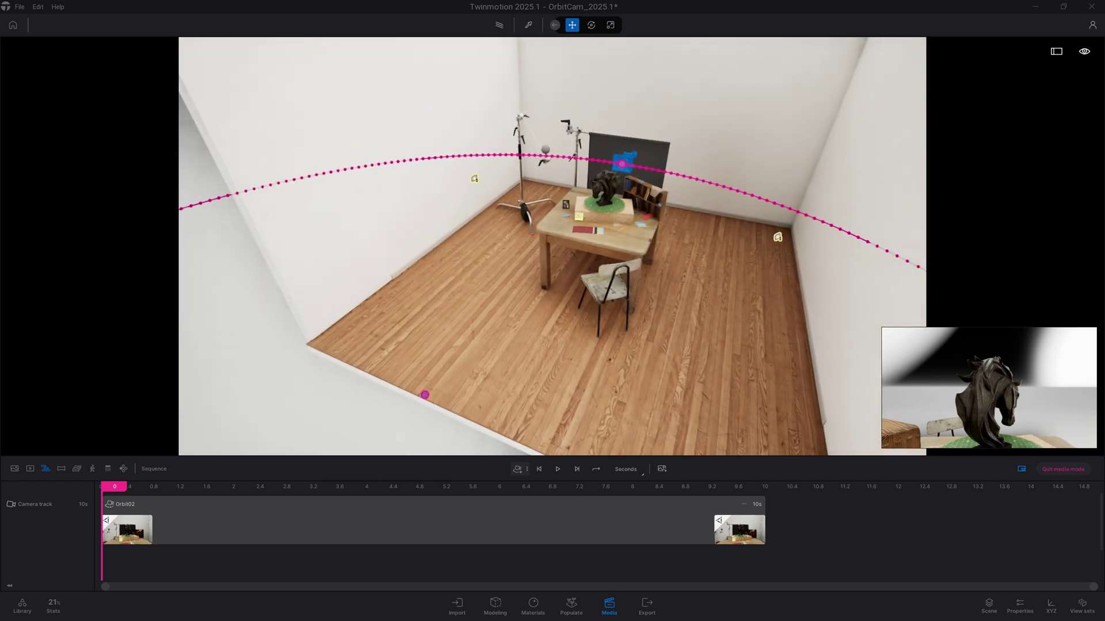
pyautogui.press('s')
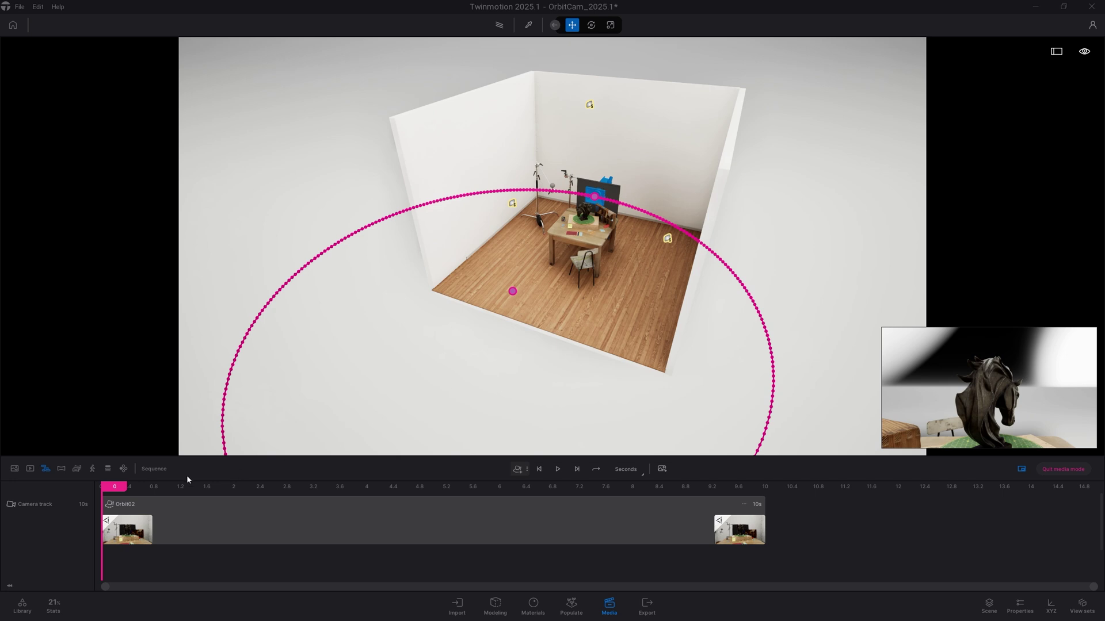
pyautogui.moveTo(111, 486)
pyautogui.mouseDown()
pyautogui.moveTo(288, 486)
pyautogui.moveTo(88, 476)
pyautogui.mouseUp()
pyautogui.click(1020, 605)
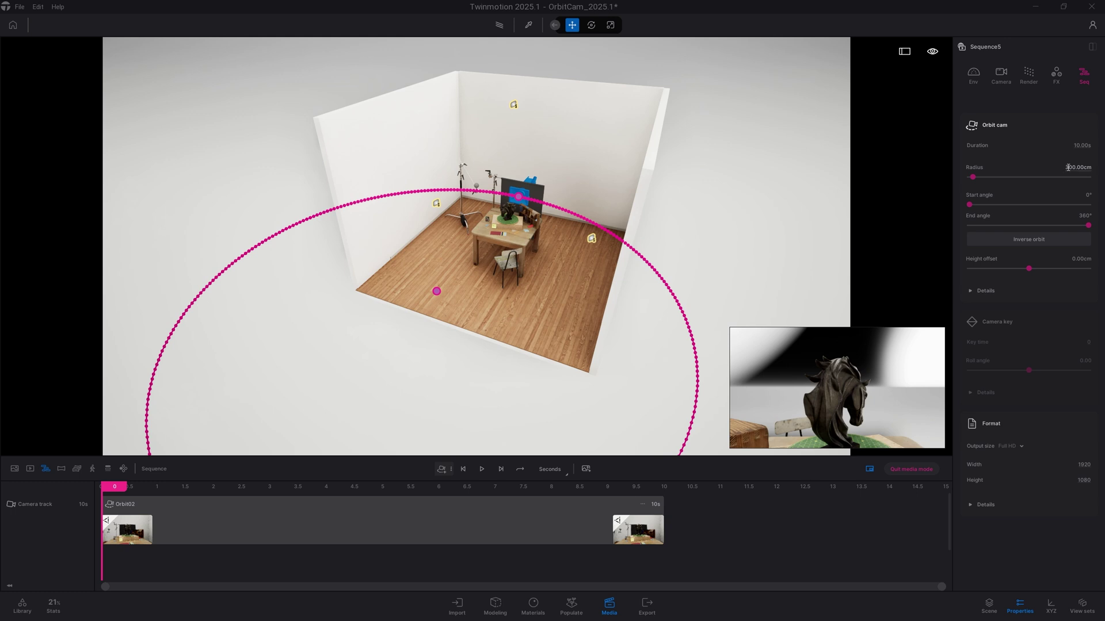
pyautogui.moveTo(1067, 167); pyautogui.dragTo(1100, 168)
pyautogui.write('75')
pyautogui.press('Return')
# Step: Move the orbit cam's centre from outside the room onto the horse statue on the worktable
pyautogui.press('w')
pyautogui.moveTo(602, 268)
pyautogui.mouseDown(button='right')
pyautogui.moveTo(603, 230)
pyautogui.moveTo(592, 271)
pyautogui.moveTo(602, 269)
pyautogui.mouseUp(button='right')
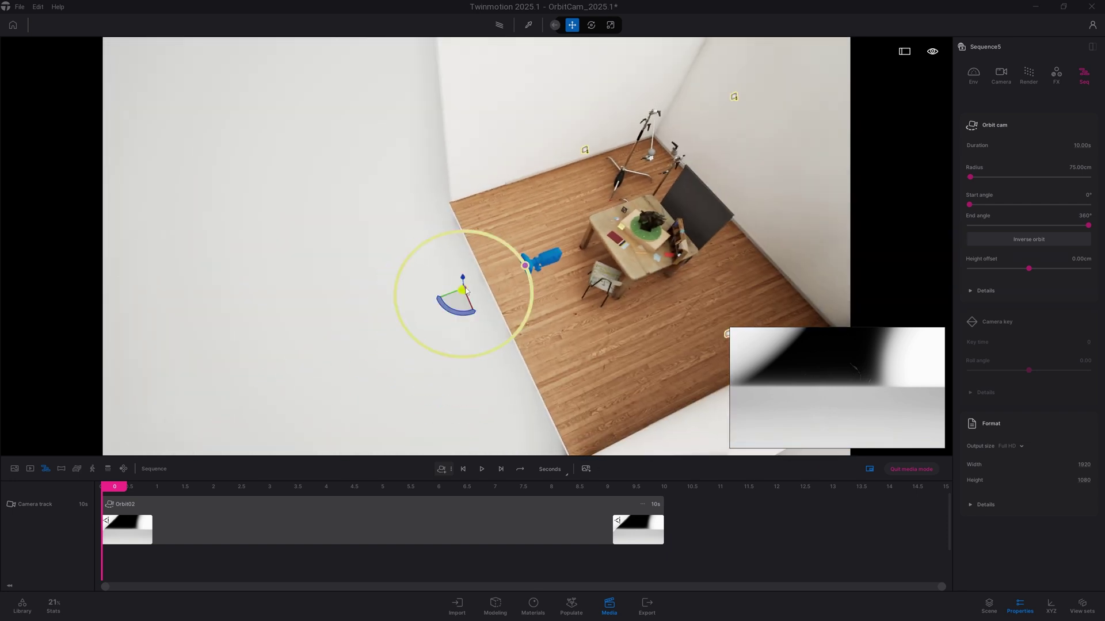
pyautogui.moveTo(458, 296); pyautogui.dragTo(644, 236)
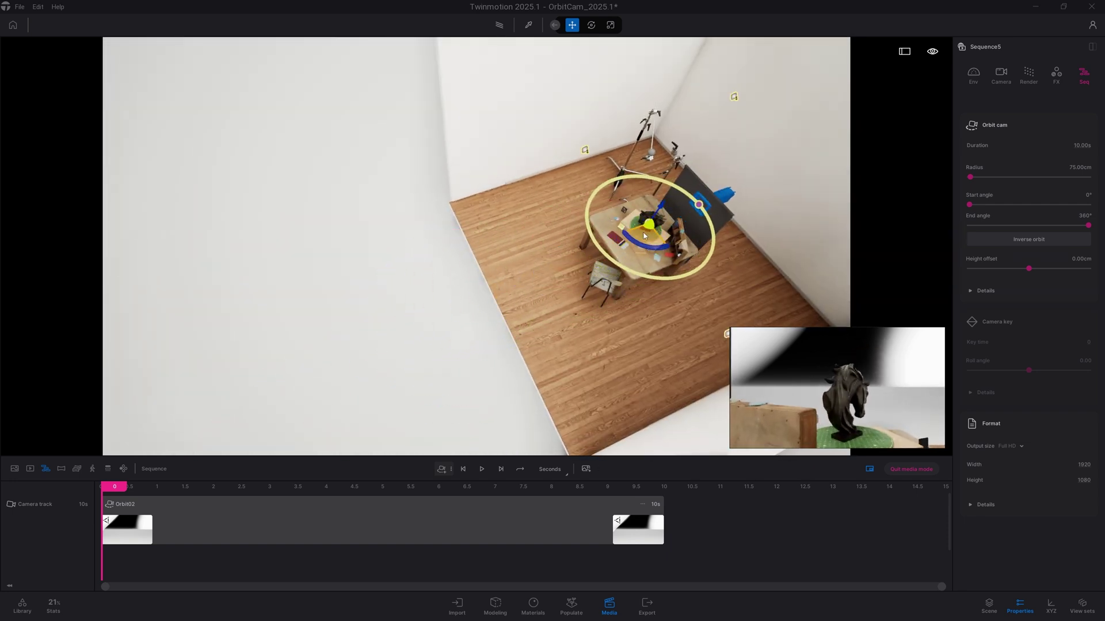
pyautogui.moveTo(644, 299); pyautogui.dragTo(598, 333, button='right')
pyautogui.press('w')
pyautogui.press('d')
pyautogui.keyDown('shift'); pyautogui.moveTo(598, 334); pyautogui.dragTo(619, 348, button='middle'); pyautogui.keyUp('shift')
pyautogui.moveTo(465, 301); pyautogui.dragTo(484, 308)
pyautogui.keyDown('shift'); pyautogui.moveTo(484, 308); pyautogui.dragTo(645, 287, button='middle'); pyautogui.keyUp('shift')
pyautogui.moveTo(644, 287); pyautogui.dragTo(392, 288, button='right')
pyautogui.press('d')
pyautogui.moveTo(673, 202); pyautogui.dragTo(641, 217, button='right')
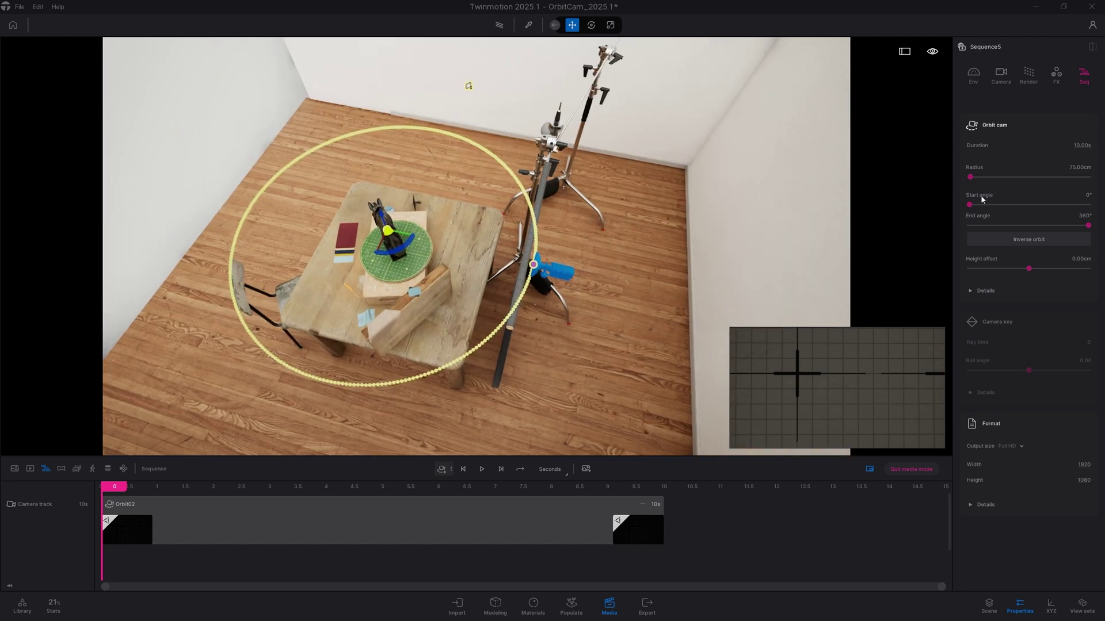
# Step: Limit the orbit path to a start angle of about 95° and an end angle of 263°
pyautogui.moveTo(971, 205); pyautogui.dragTo(1000, 204)
pyautogui.moveTo(519, 330); pyautogui.dragTo(563, 268, button='right')
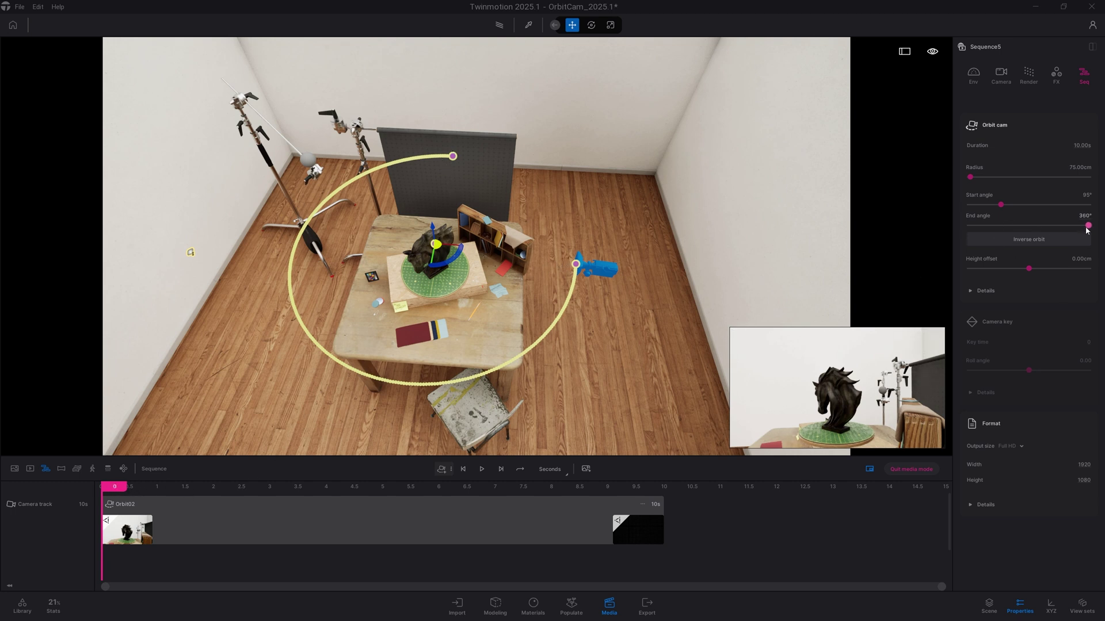
pyautogui.moveTo(1088, 225); pyautogui.dragTo(1056, 227)
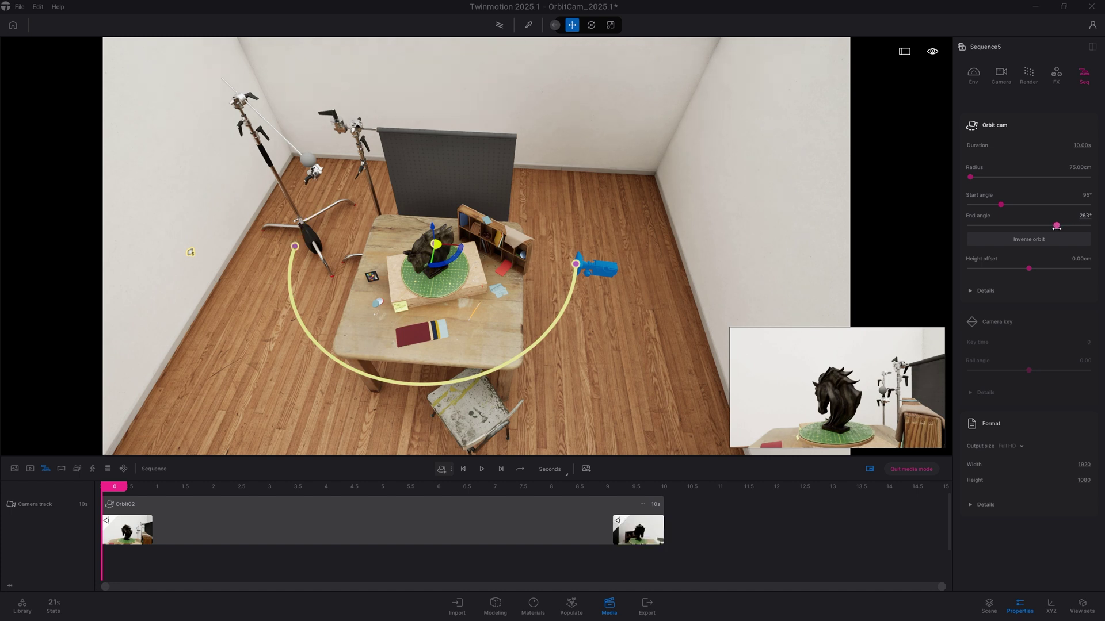
# Step: Shift the orbit's centre slightly toward the front of the worktable and turn off the camera preview window
pyautogui.moveTo(432, 229); pyautogui.dragTo(441, 288)
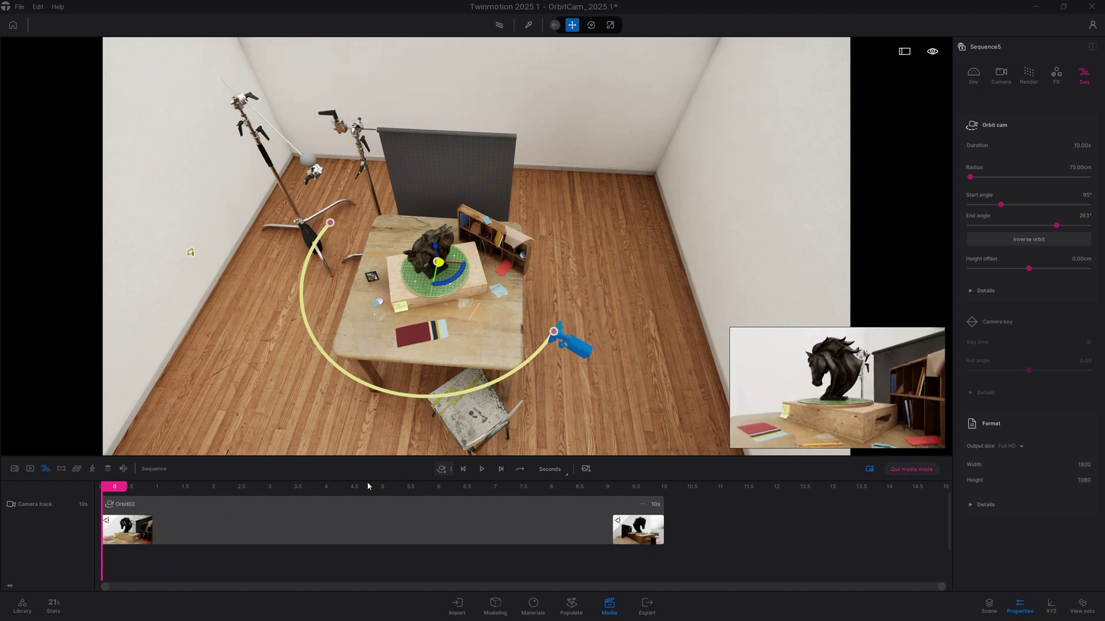
pyautogui.click(869, 469)
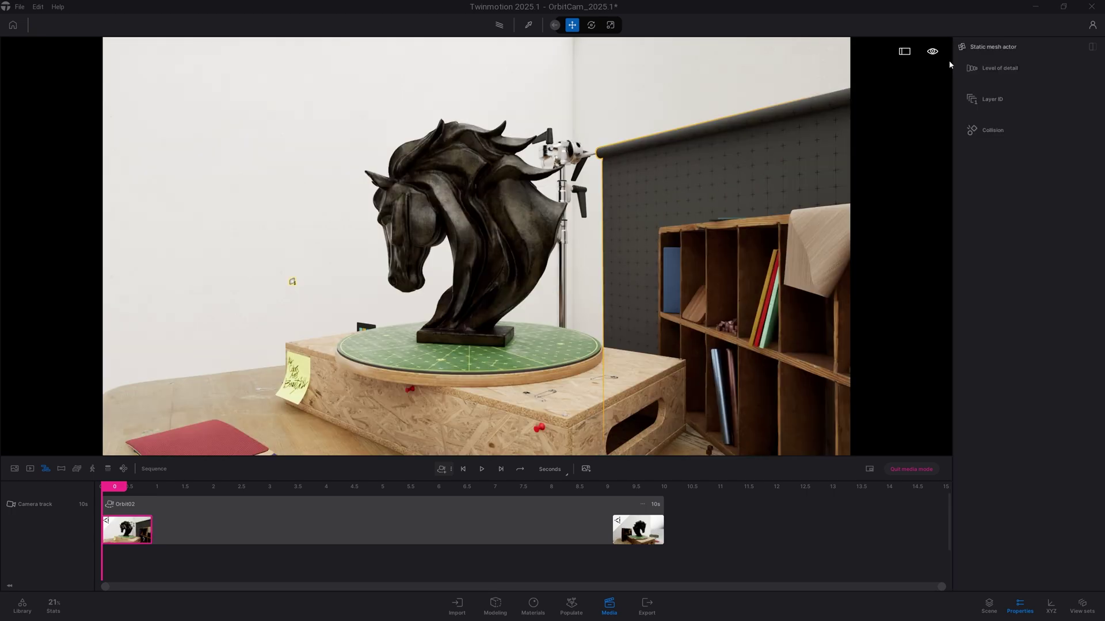
pyautogui.click(903, 53)
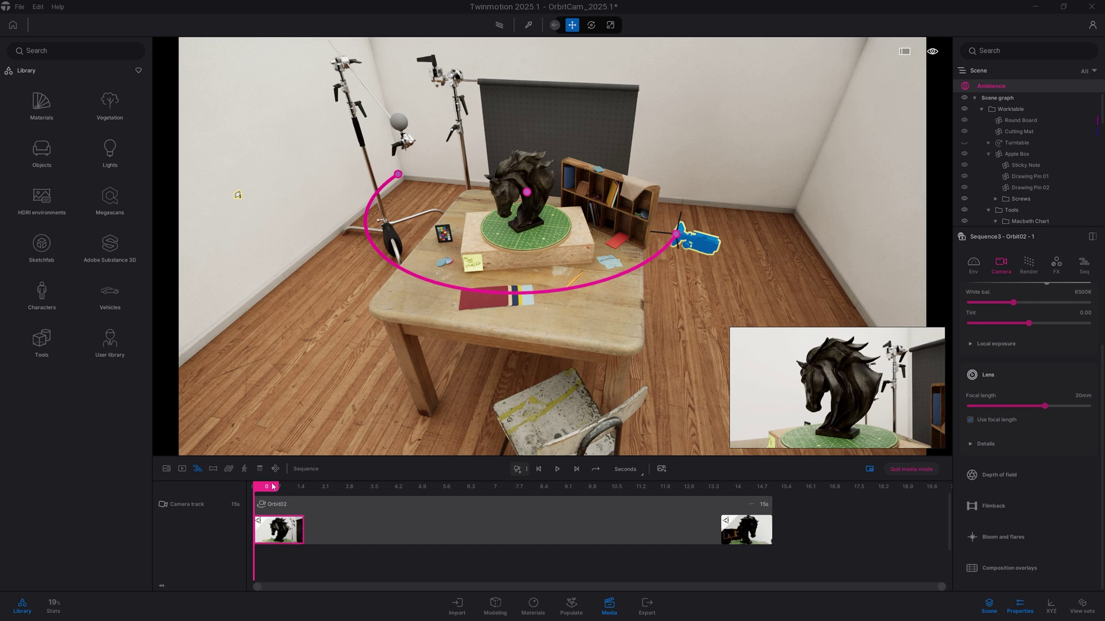
# Step: Set the focal length of the orbit cam's first camera key to 35 mm
pyautogui.moveTo(267, 487)
pyautogui.mouseDown()
pyautogui.moveTo(466, 486)
pyautogui.moveTo(254, 490)
pyautogui.mouseUp()
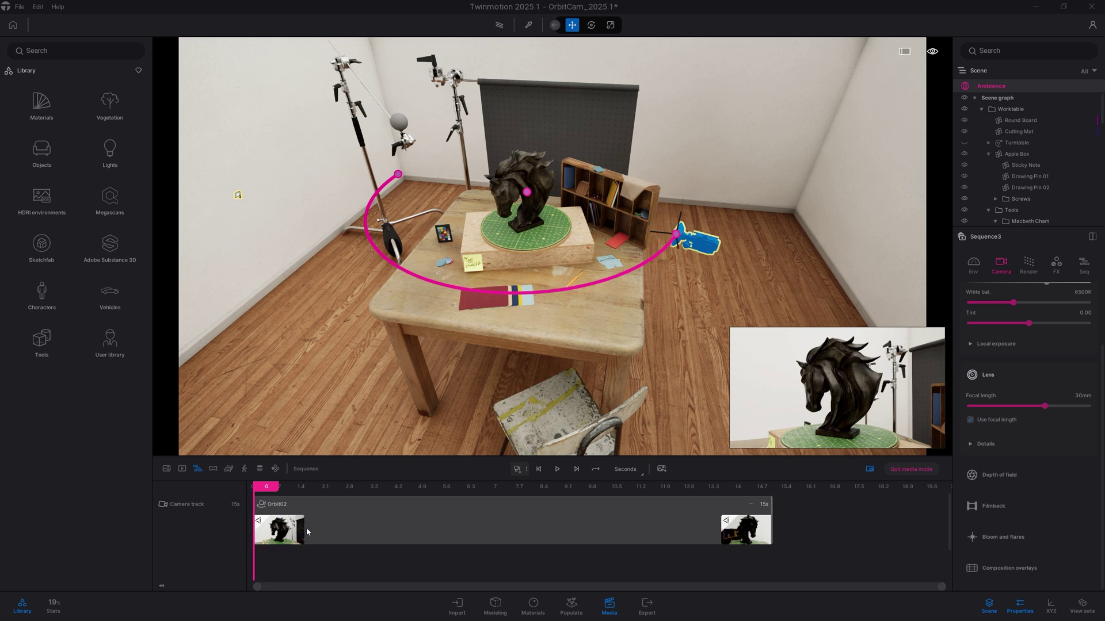
pyautogui.click(288, 538)
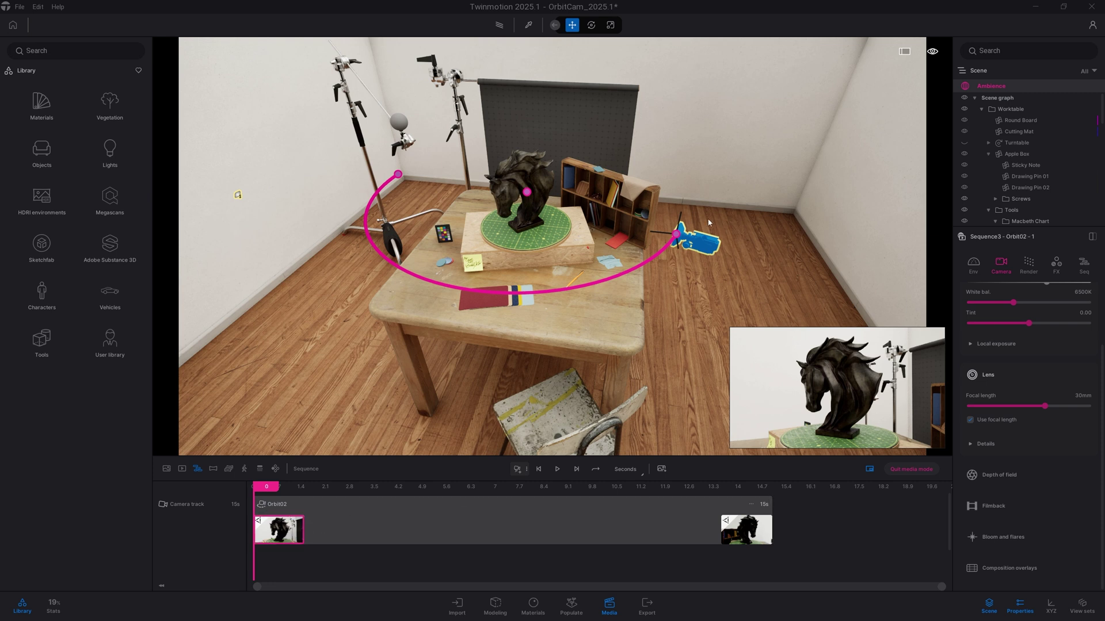
pyautogui.click(1084, 396)
pyautogui.write('35')
pyautogui.press('Return')
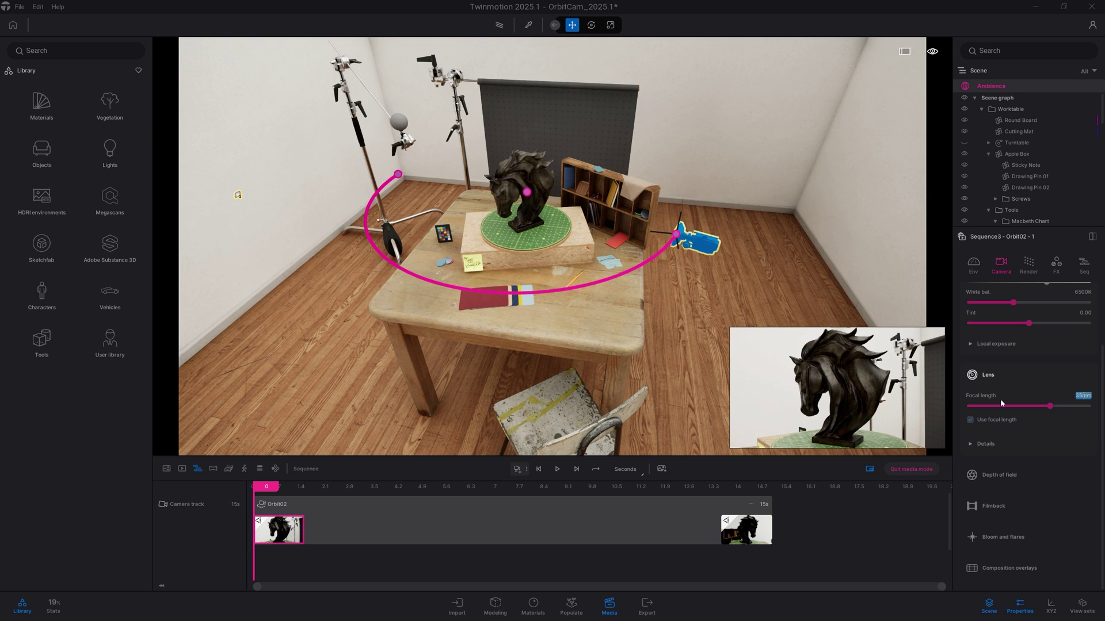
# Step: Set the orbit cam's radius to 70 cm and scrub the timeline to check the horse statue's framing
pyautogui.moveTo(266, 490); pyautogui.dragTo(568, 498)
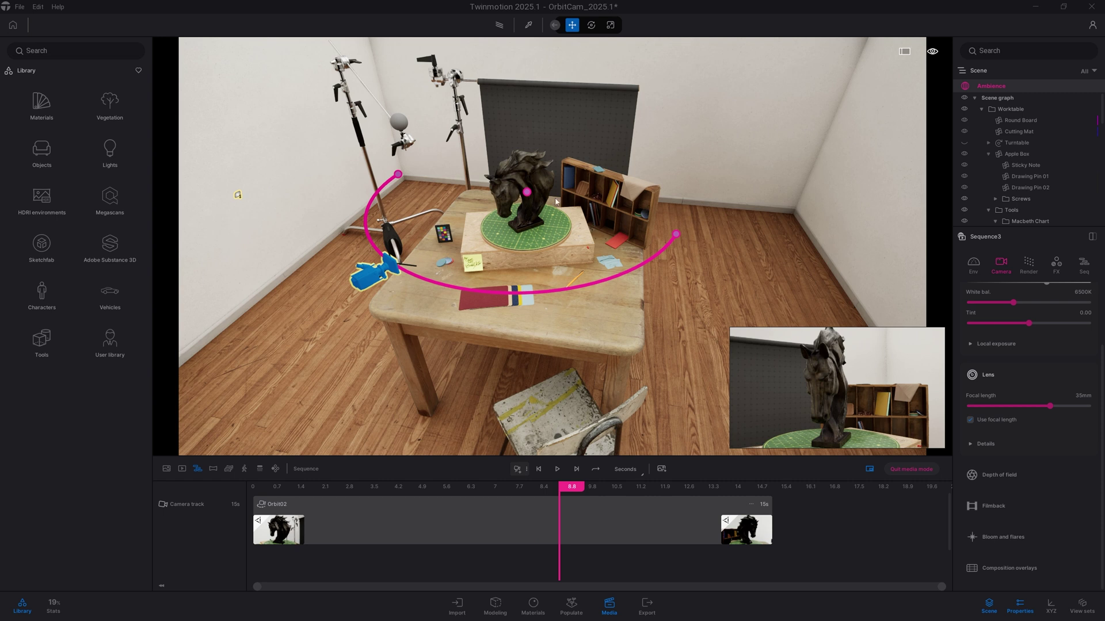
pyautogui.moveTo(790, 337)
pyautogui.click(1088, 271)
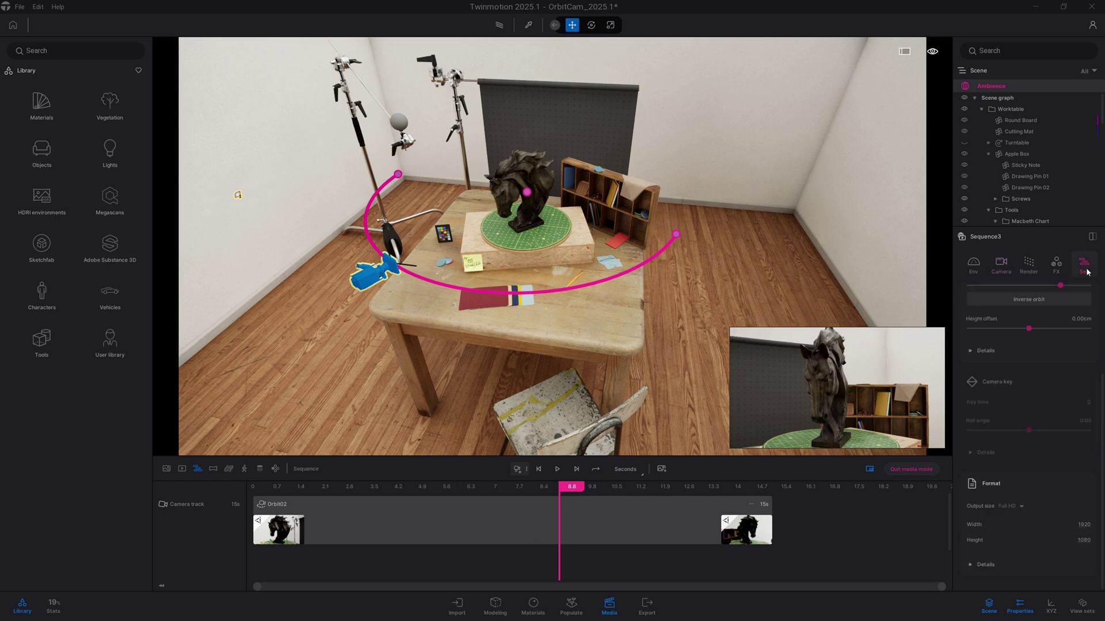
pyautogui.scroll(3, 1070, 351)
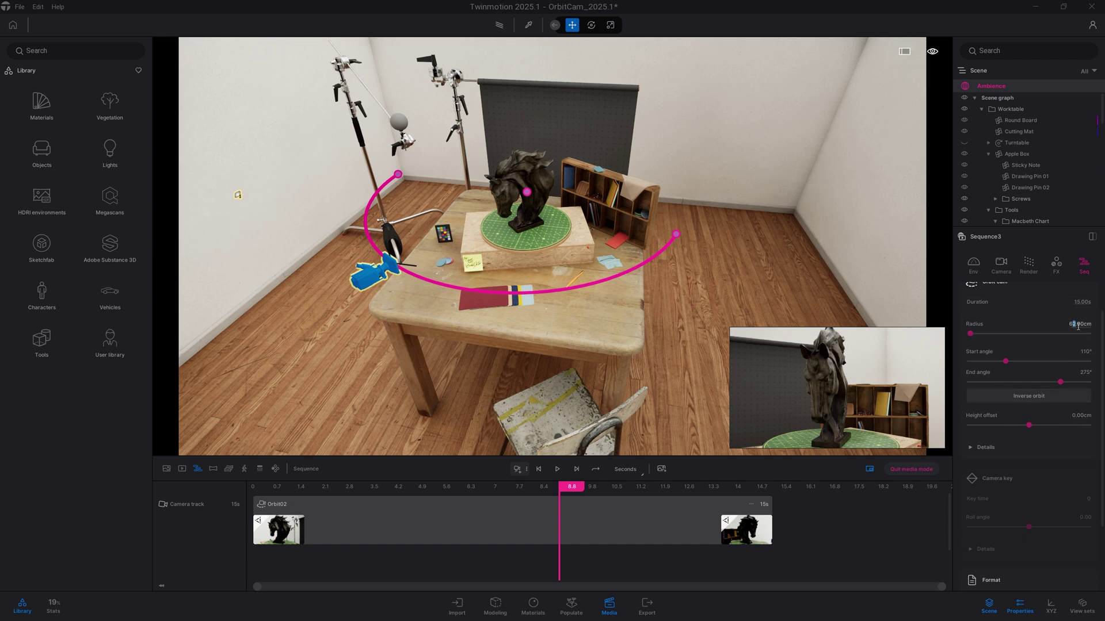
pyautogui.press('Return')
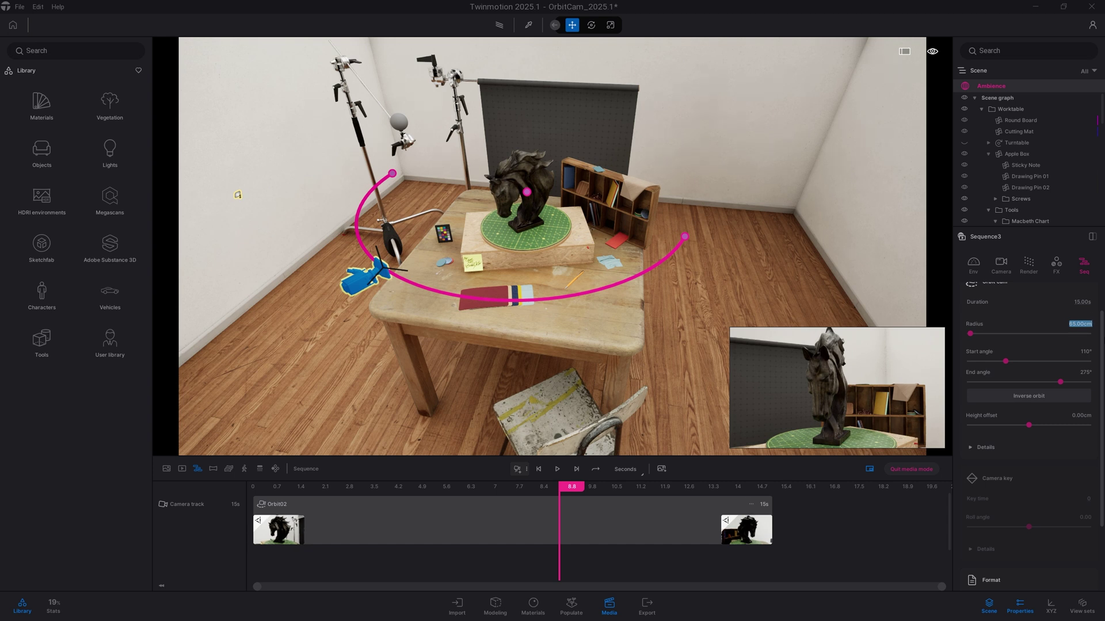
pyautogui.write('70')
pyautogui.press('Return')
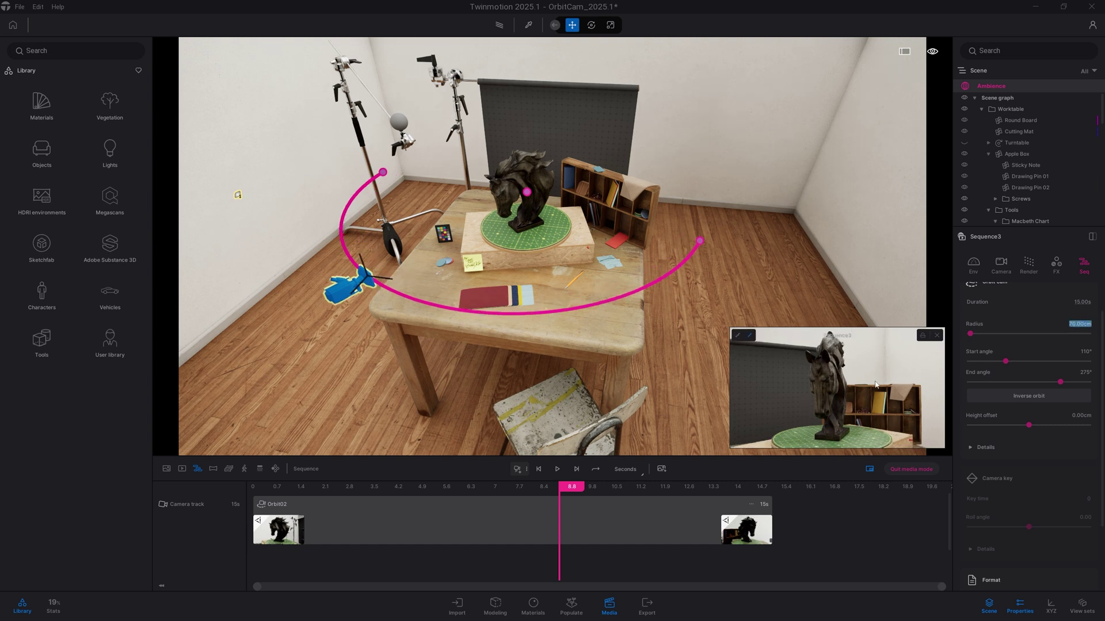
pyautogui.moveTo(583, 489); pyautogui.dragTo(729, 512)
pyautogui.moveTo(730, 516)
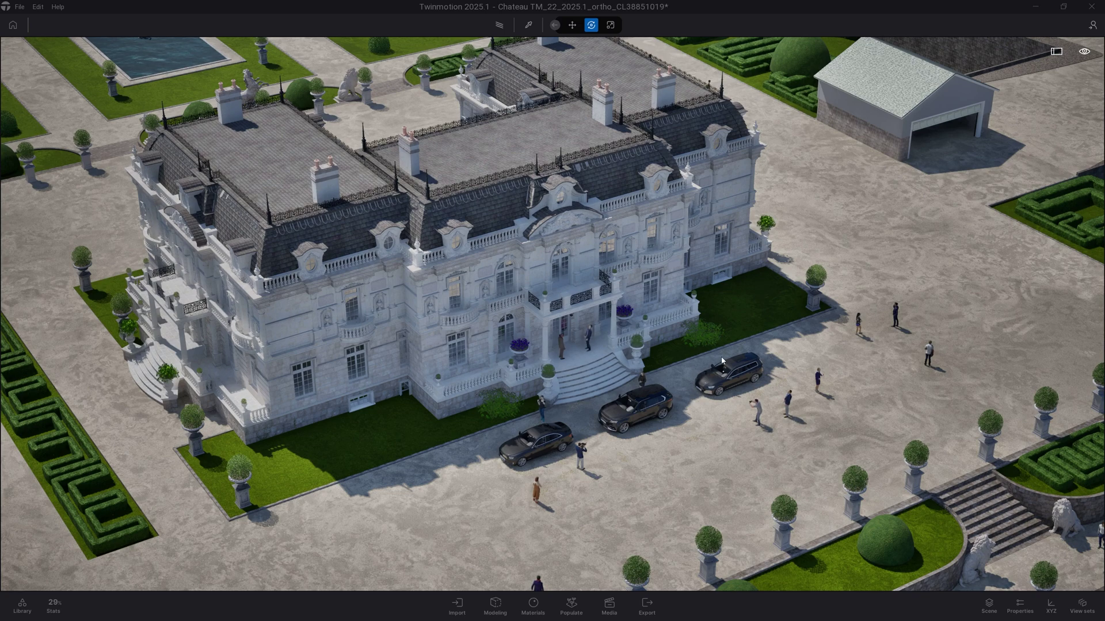
# Step: Create a new sequence of the chateau from the aerial view and extend its action cam clip to 14 seconds
pyautogui.keyDown('shift'); pyautogui.moveTo(714, 351); pyautogui.dragTo(633, 351, button='middle'); pyautogui.keyUp('shift')
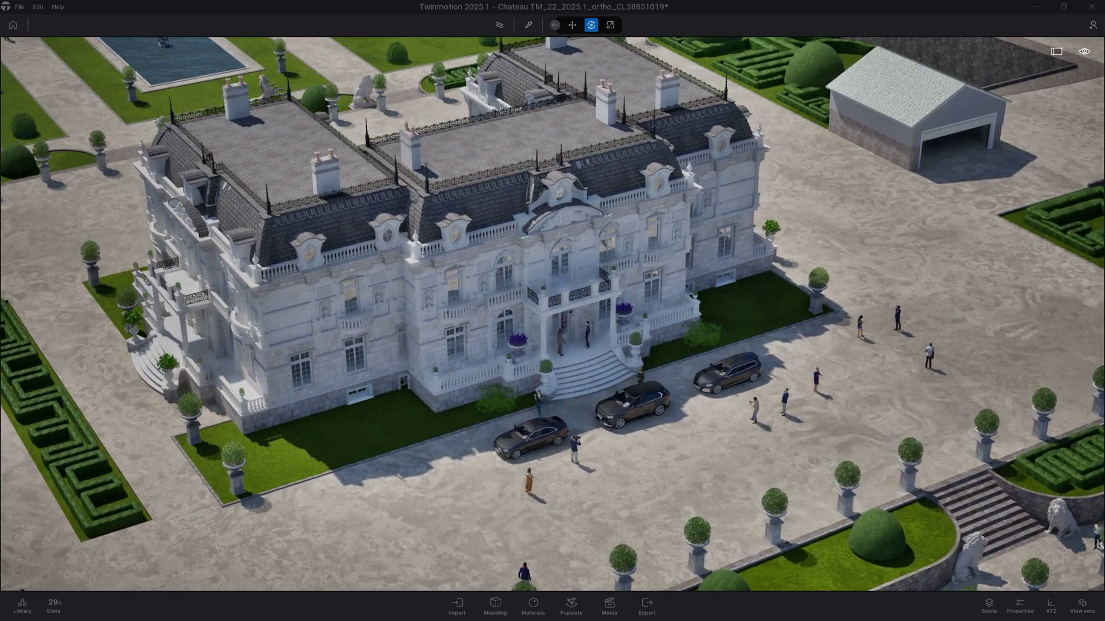
pyautogui.click(609, 605)
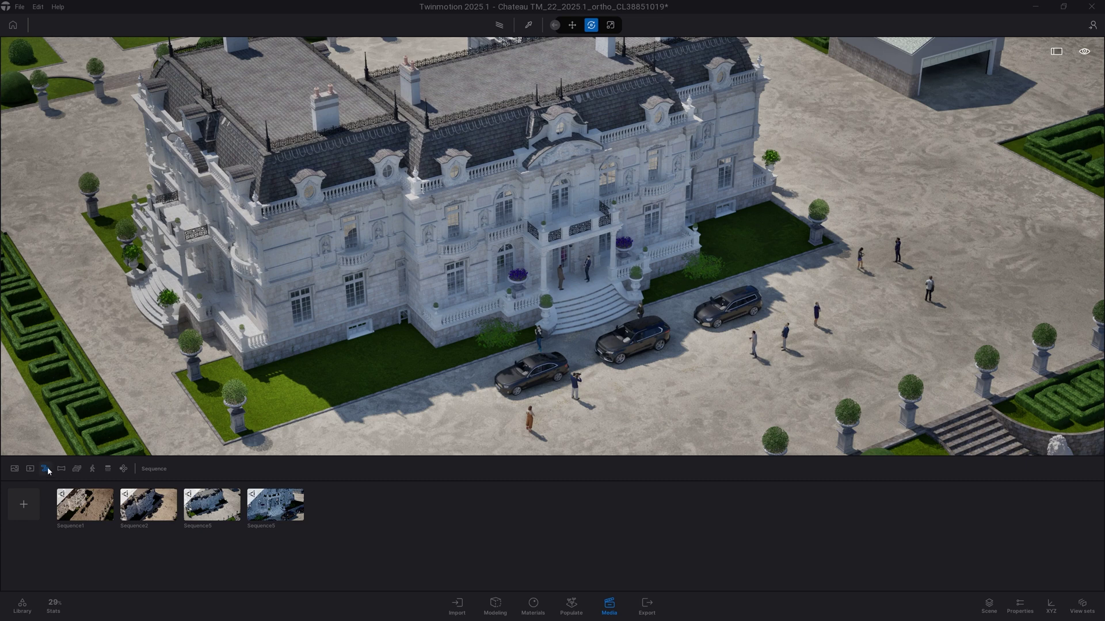
pyautogui.click(24, 504)
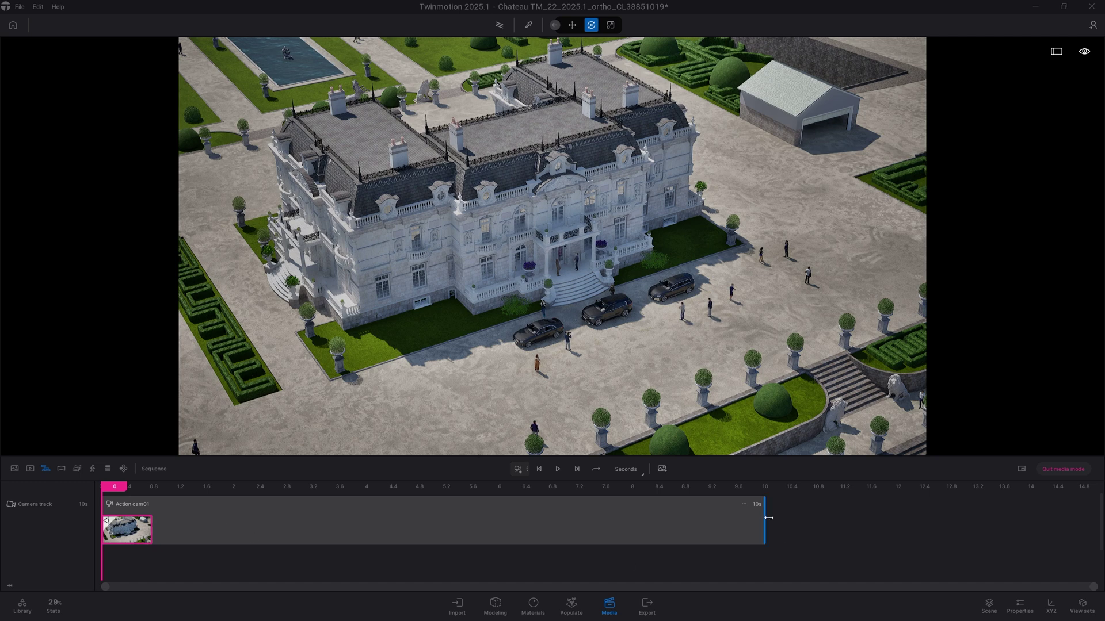
pyautogui.moveTo(768, 518); pyautogui.dragTo(942, 520)
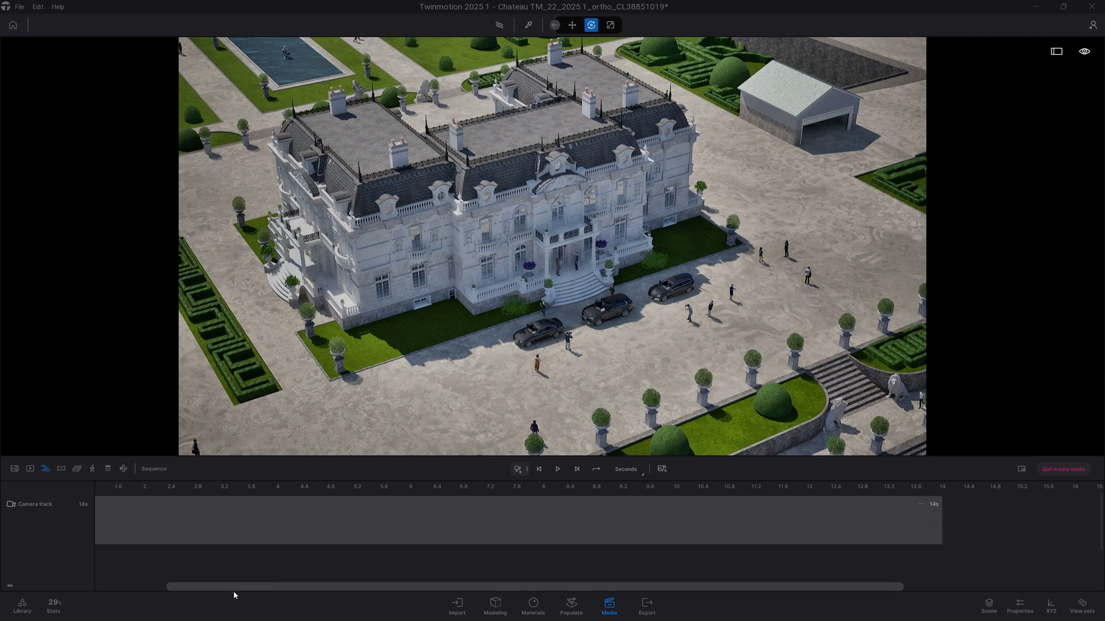
pyautogui.moveTo(212, 587); pyautogui.dragTo(140, 586)
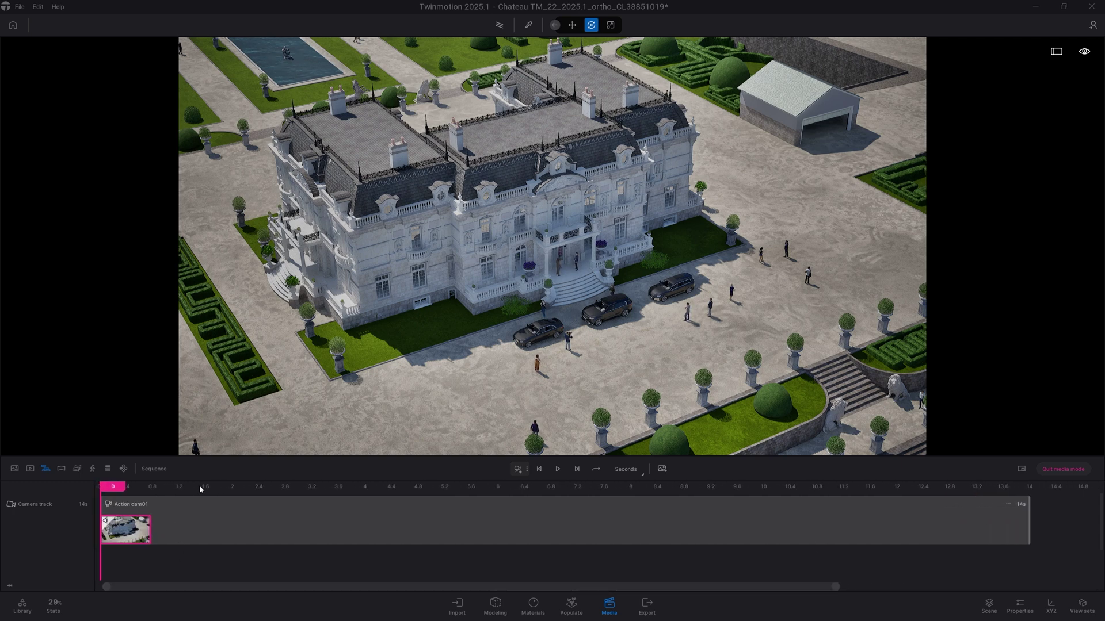
# Step: Add action cam keys of the chateau's front at about 4.5 s, its corner at about 9 s, and the opposite side near the clip's end
pyautogui.moveTo(113, 487); pyautogui.dragTo(391, 493)
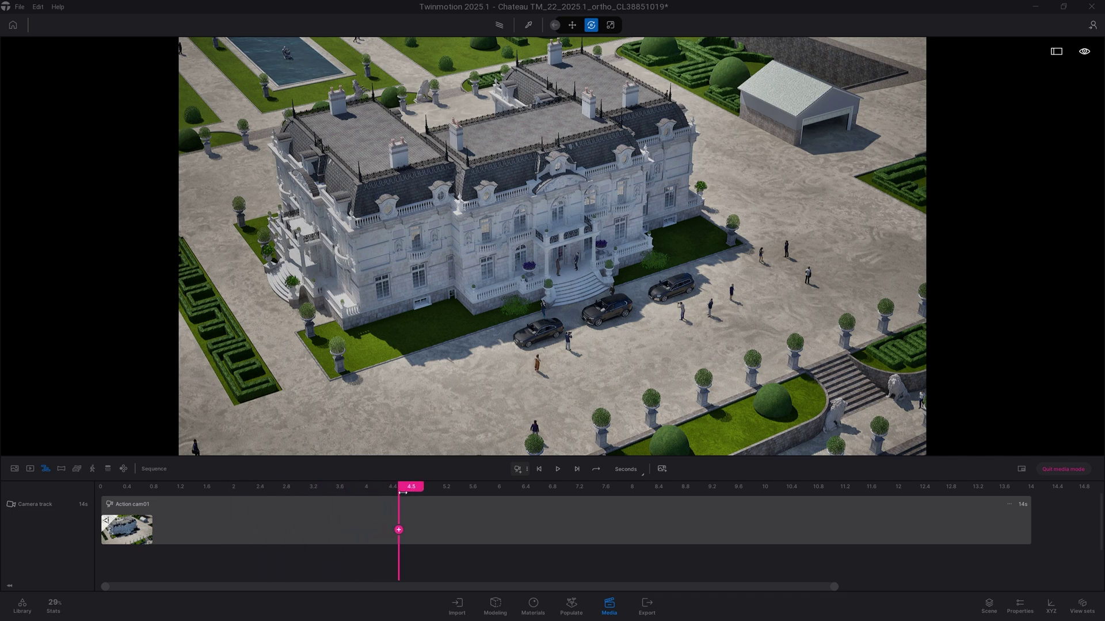
pyautogui.keyDown('shift'); pyautogui.moveTo(553, 248); pyautogui.dragTo(414, 237, button='middle'); pyautogui.keyUp('shift')
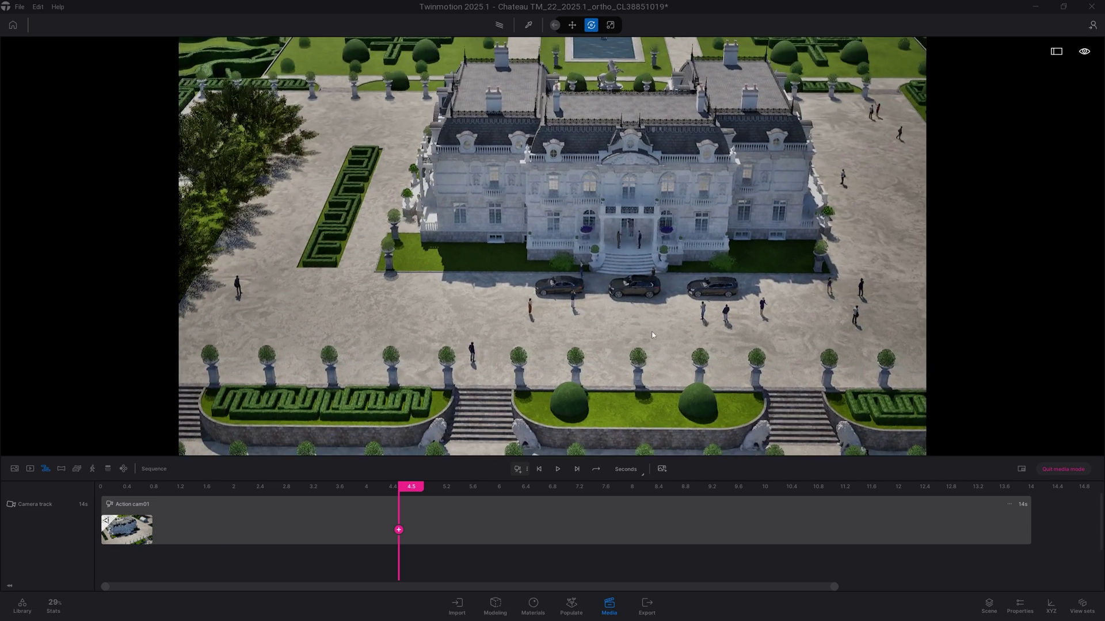
pyautogui.moveTo(652, 332); pyautogui.dragTo(586, 337, button='middle')
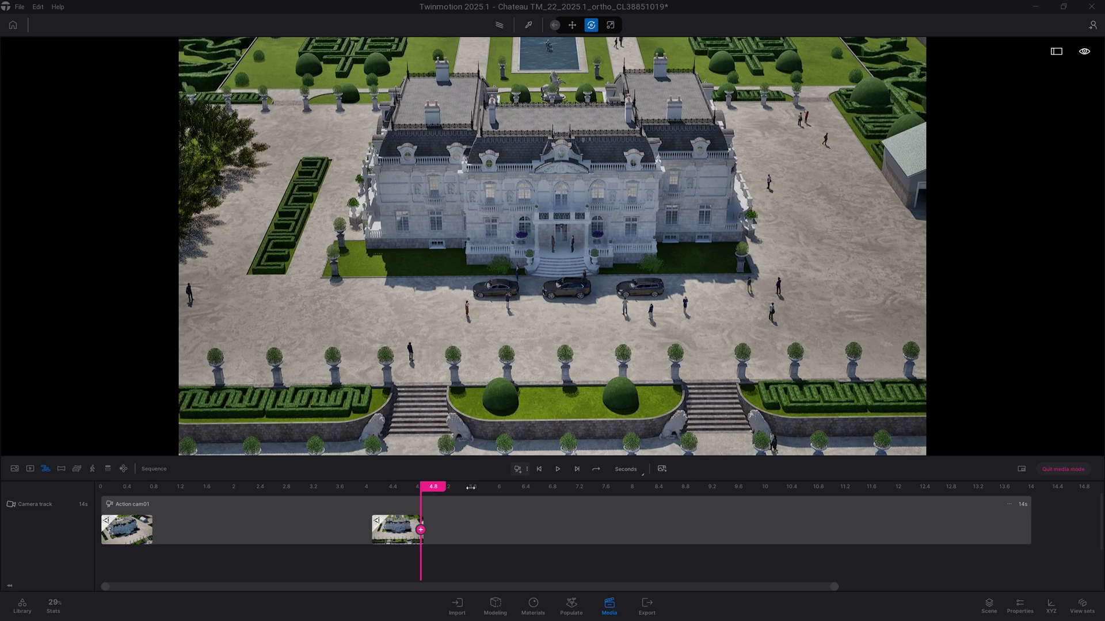
pyautogui.keyDown('shift'); pyautogui.moveTo(672, 303); pyautogui.dragTo(553, 302, button='middle'); pyautogui.keyUp('shift')
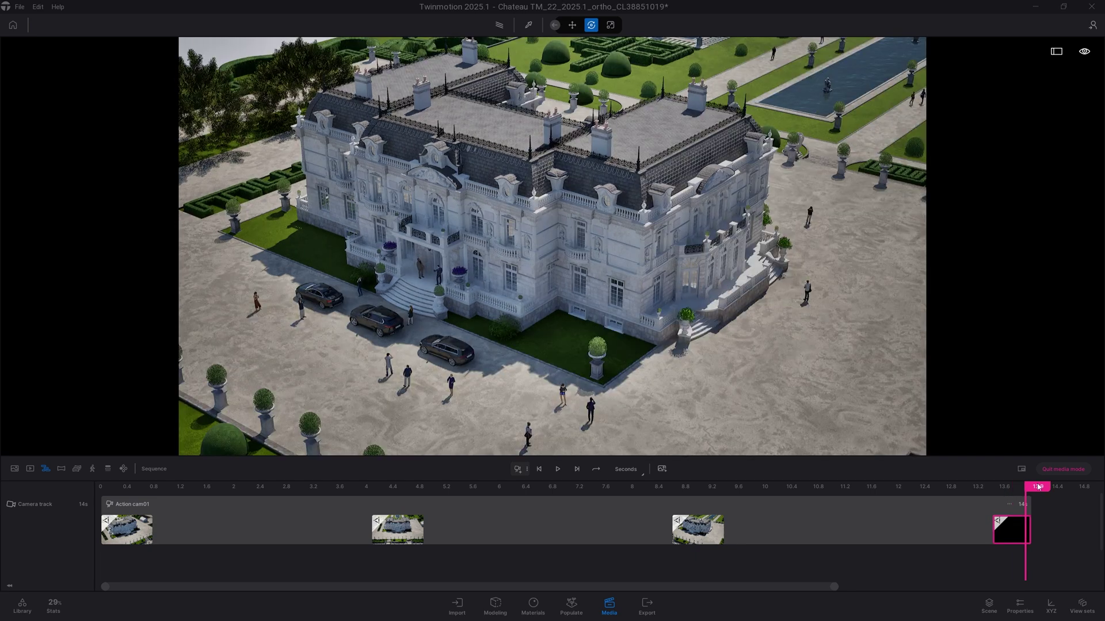
pyautogui.moveTo(1038, 486); pyautogui.dragTo(102, 599)
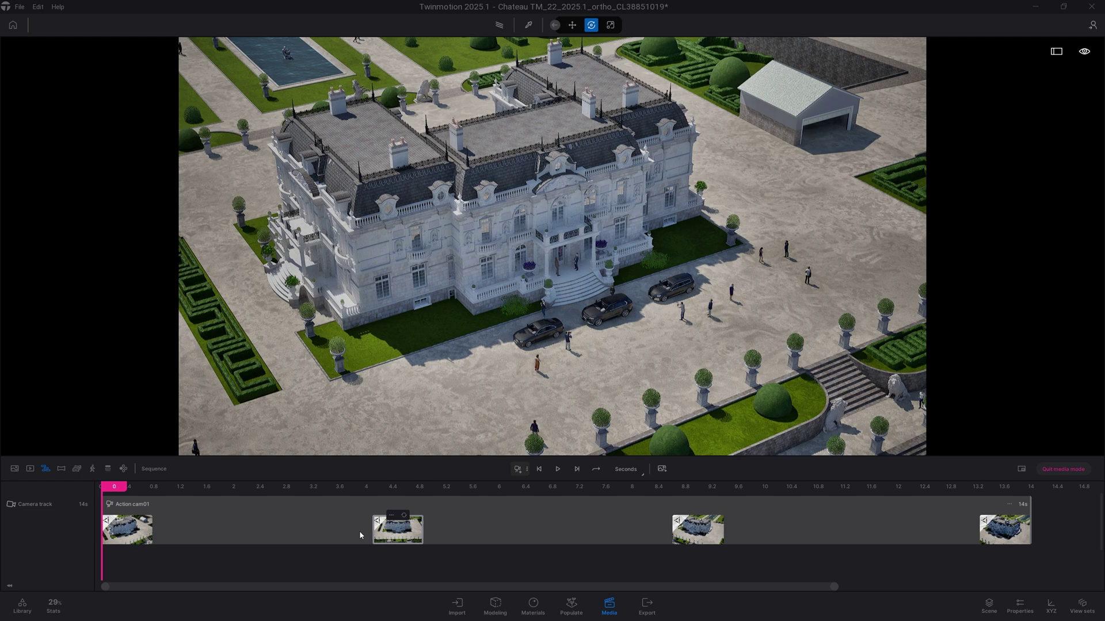
# Step: Turn on the camera preview window and pull back to view the action cam's whole path around the chateau
pyautogui.click(1021, 469)
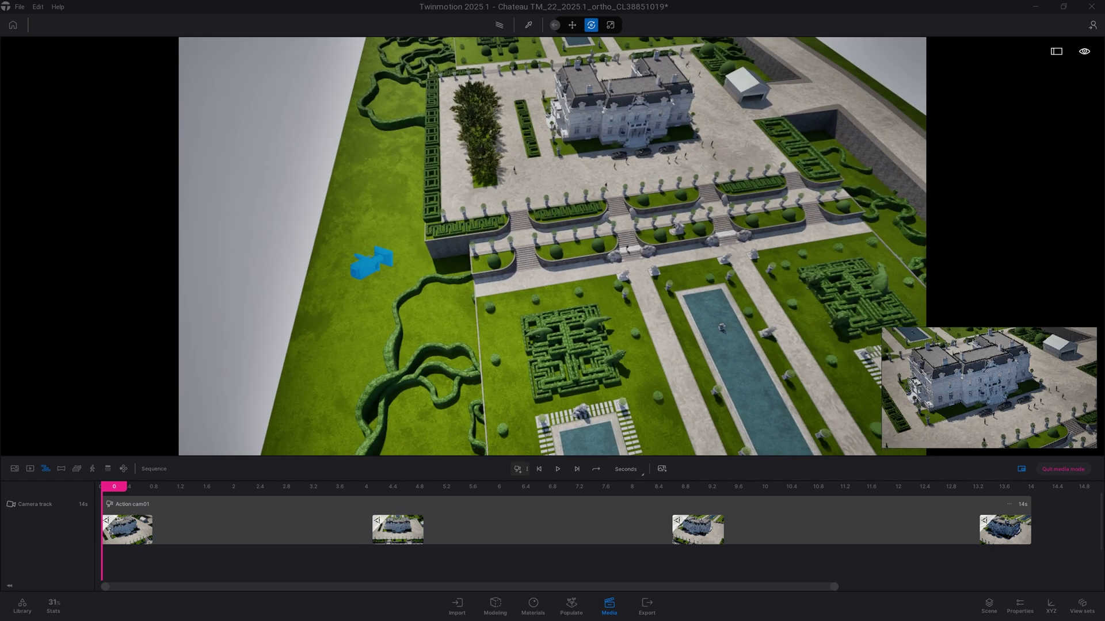
pyautogui.press('s')
pyautogui.moveTo(679, 344); pyautogui.dragTo(723, 352, button='right')
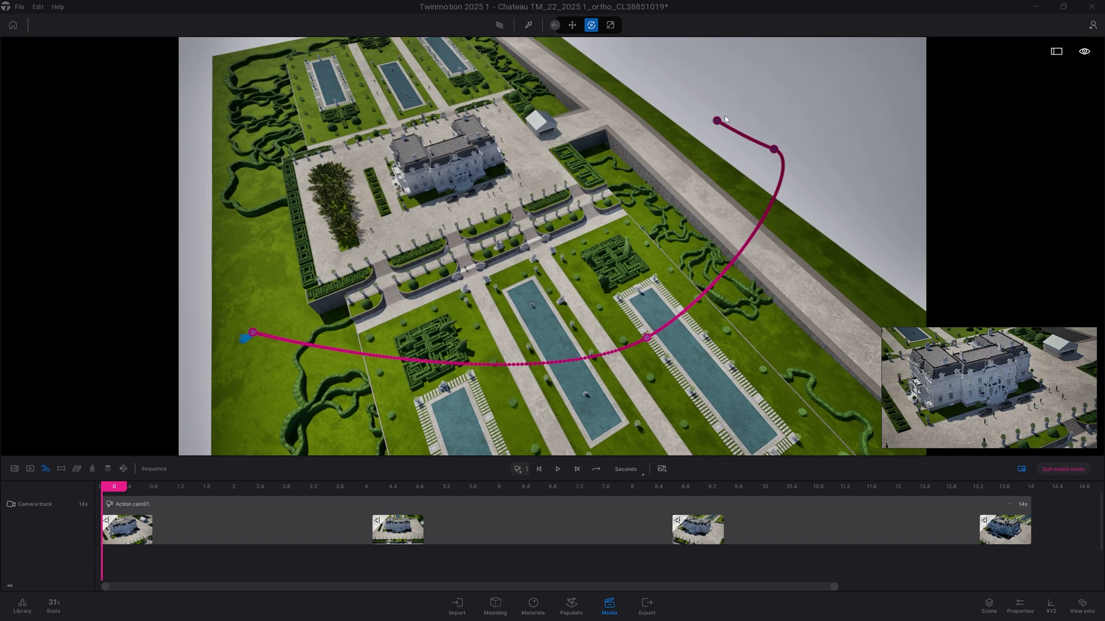
# Step: Move the third camera key outward, away from the chateau, and display its sequence properties
pyautogui.click(719, 119)
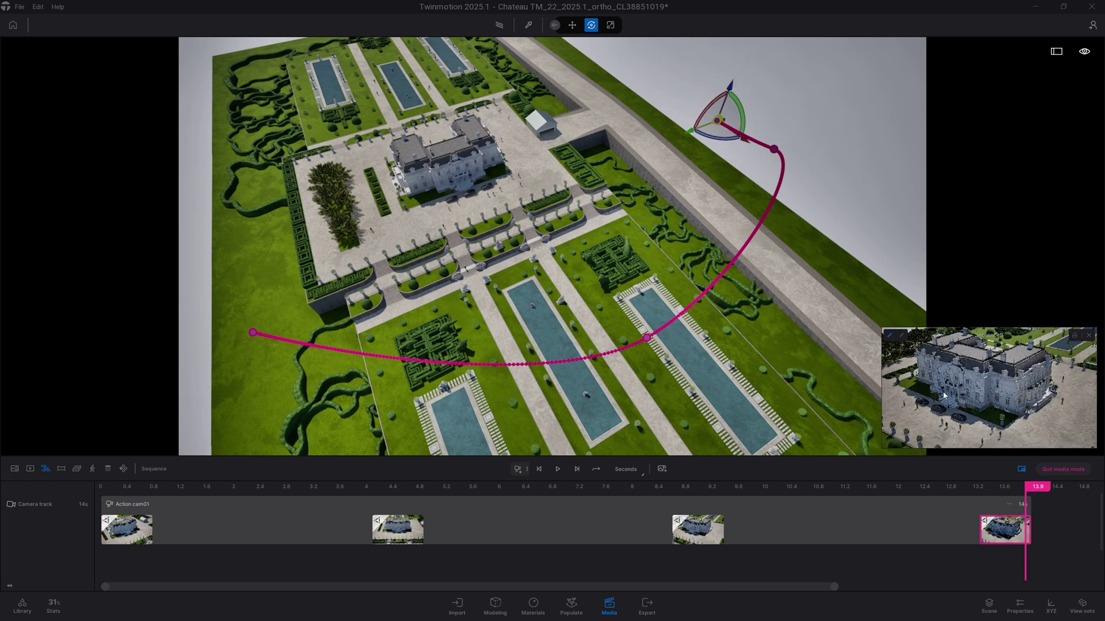
pyautogui.click(773, 149)
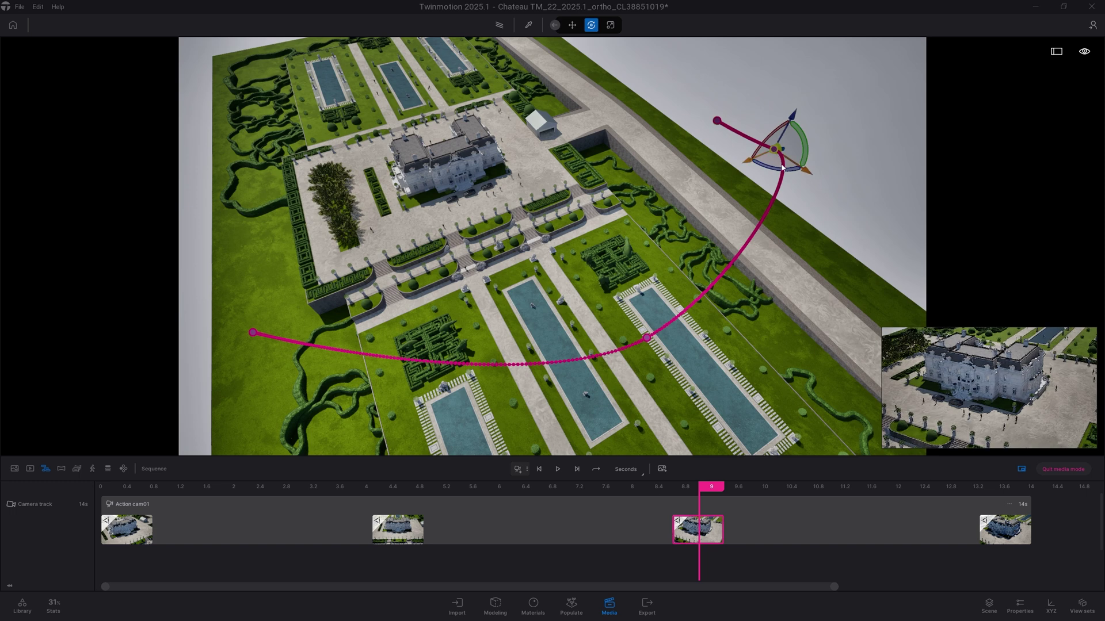
pyautogui.moveTo(781, 168); pyautogui.dragTo(799, 198)
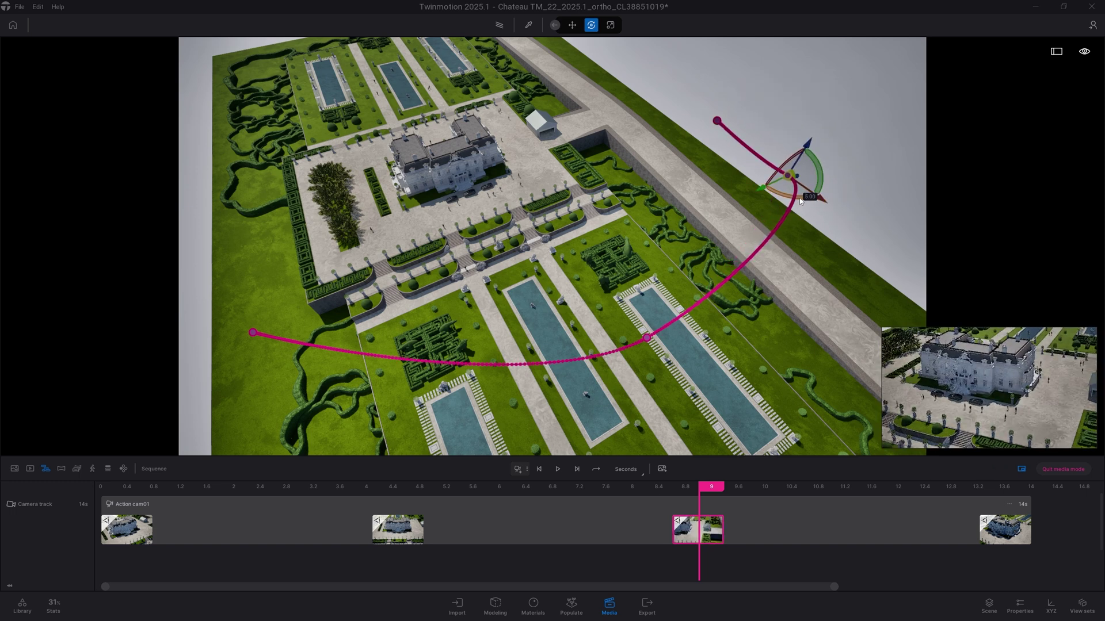
pyautogui.click(1019, 607)
pyautogui.scroll(2, 1048, 205)
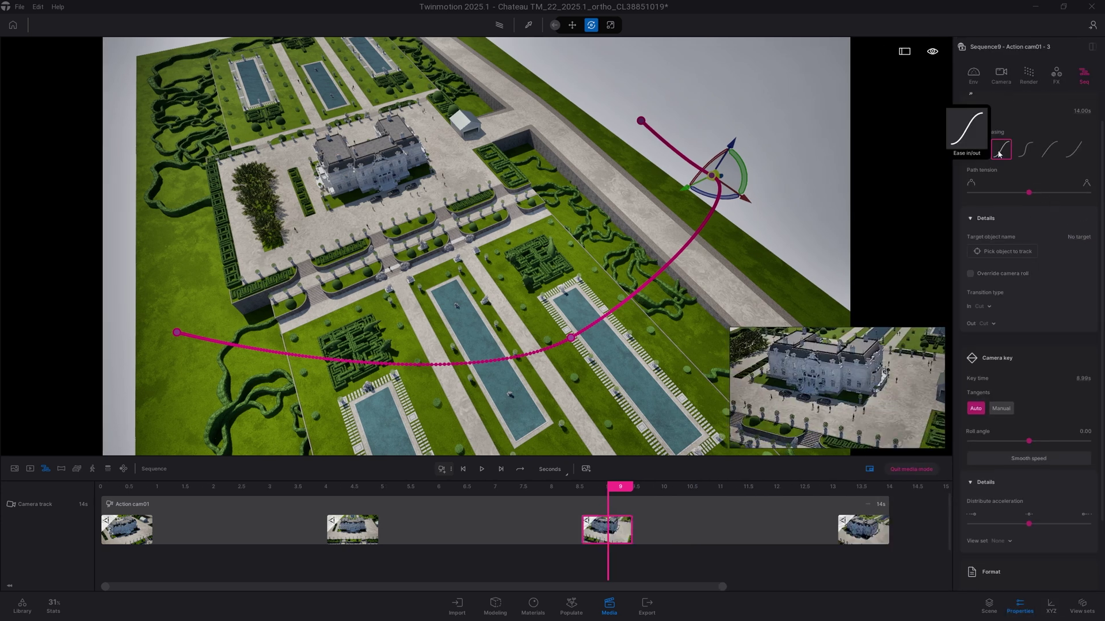
# Step: Try Linear camera easing on the action cam clip and examine the spacing along the path's beginning
pyautogui.moveTo(628, 502); pyautogui.dragTo(99, 533)
pyautogui.moveTo(424, 416); pyautogui.dragTo(424, 437, button='right')
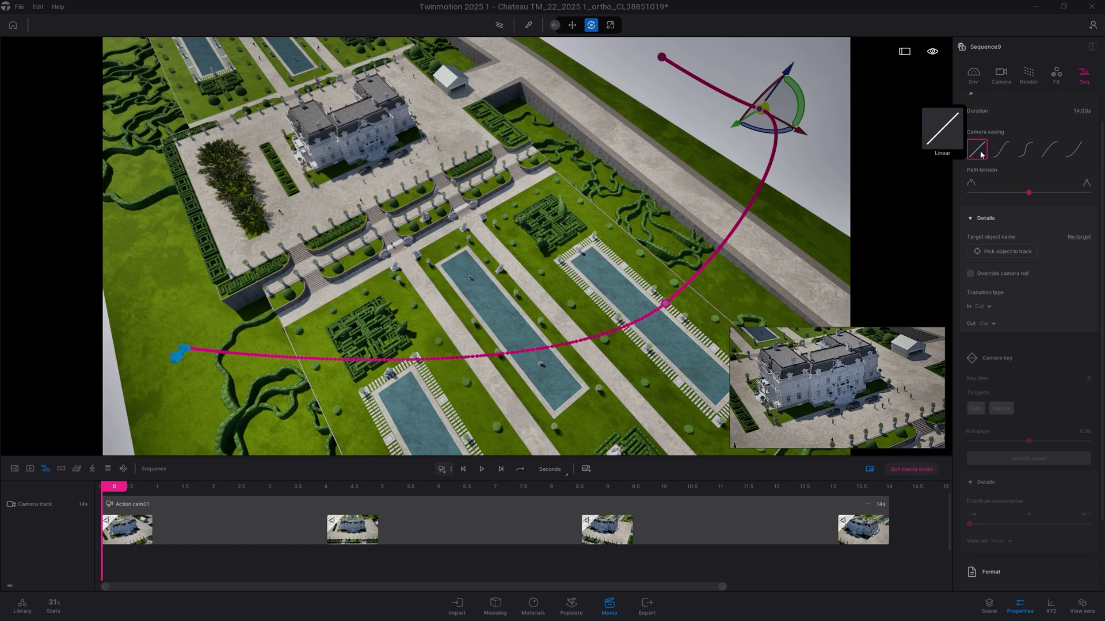
pyautogui.scroll(4, 392, 366)
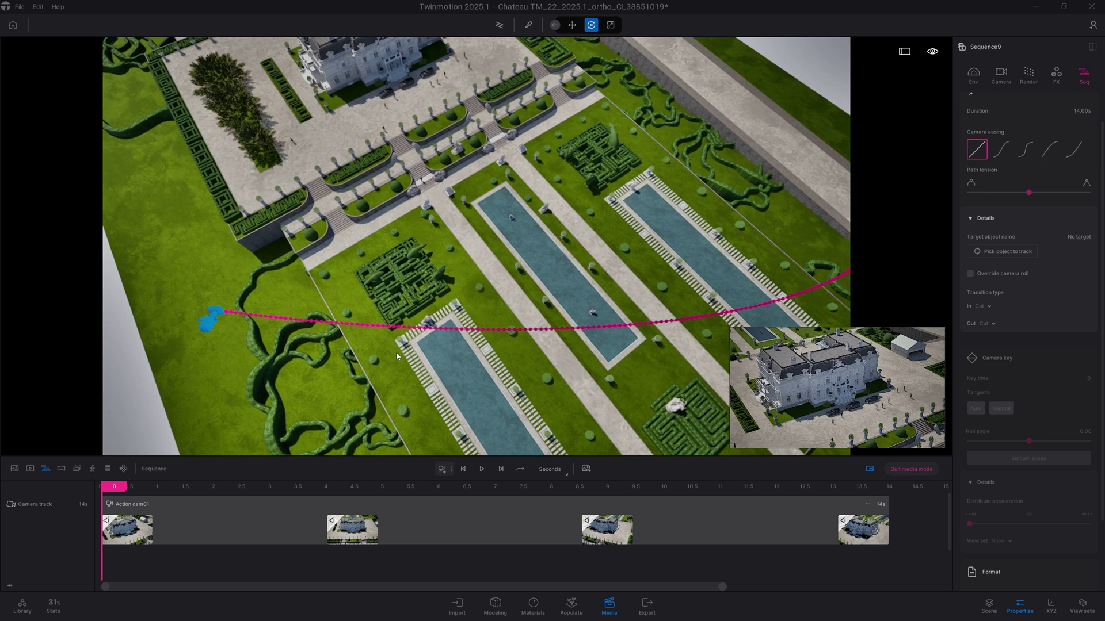
pyautogui.scroll(2, 397, 351)
# Step: Try the steeper S-shaped camera easing, play the clip's opening, and return to the start to inspect the whole path
pyautogui.keyDown('shift'); pyautogui.moveTo(398, 351); pyautogui.dragTo(834, 86, button='middle'); pyautogui.keyUp('shift')
pyautogui.keyDown('shift'); pyautogui.moveTo(533, 254); pyautogui.dragTo(474, 270, button='middle'); pyautogui.keyUp('shift')
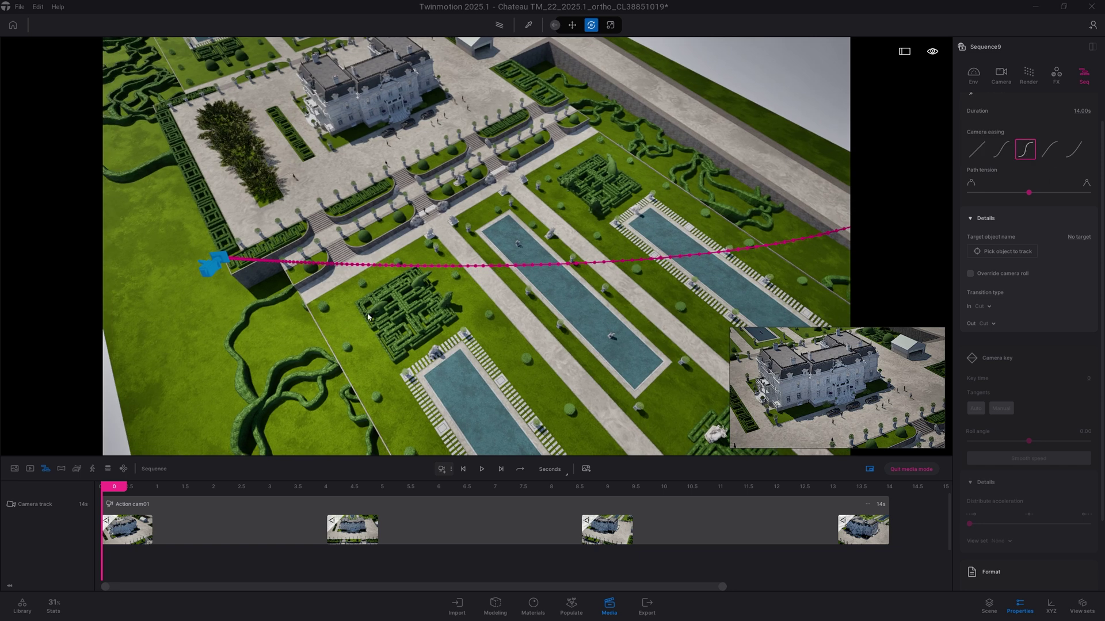
pyautogui.keyDown('shift'); pyautogui.moveTo(369, 316); pyautogui.dragTo(829, 109, button='middle'); pyautogui.keyUp('shift')
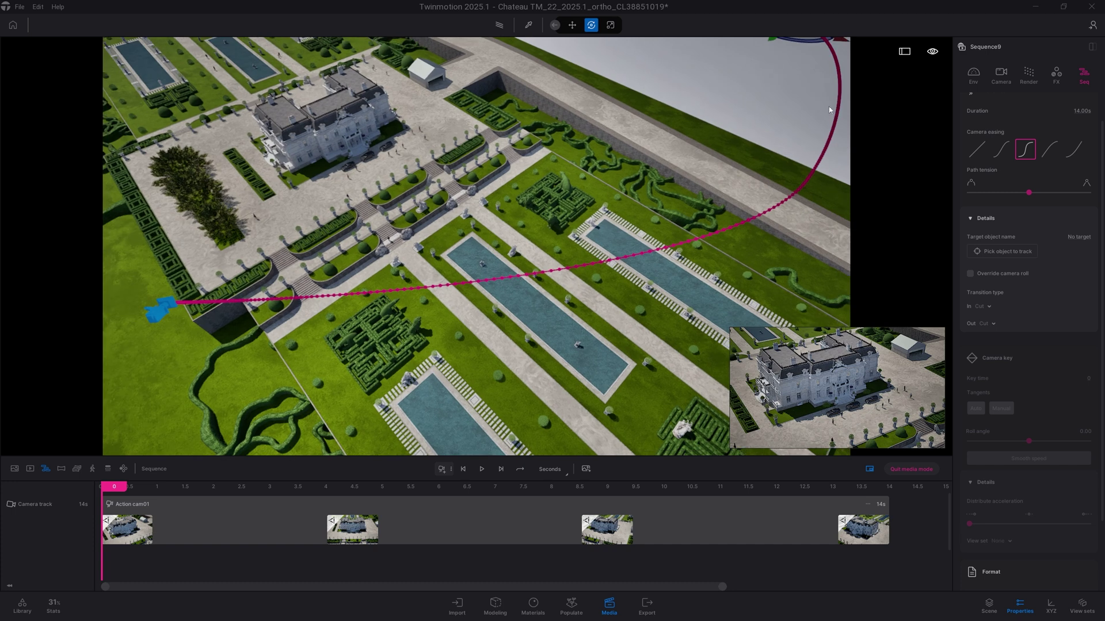
pyautogui.click(482, 469)
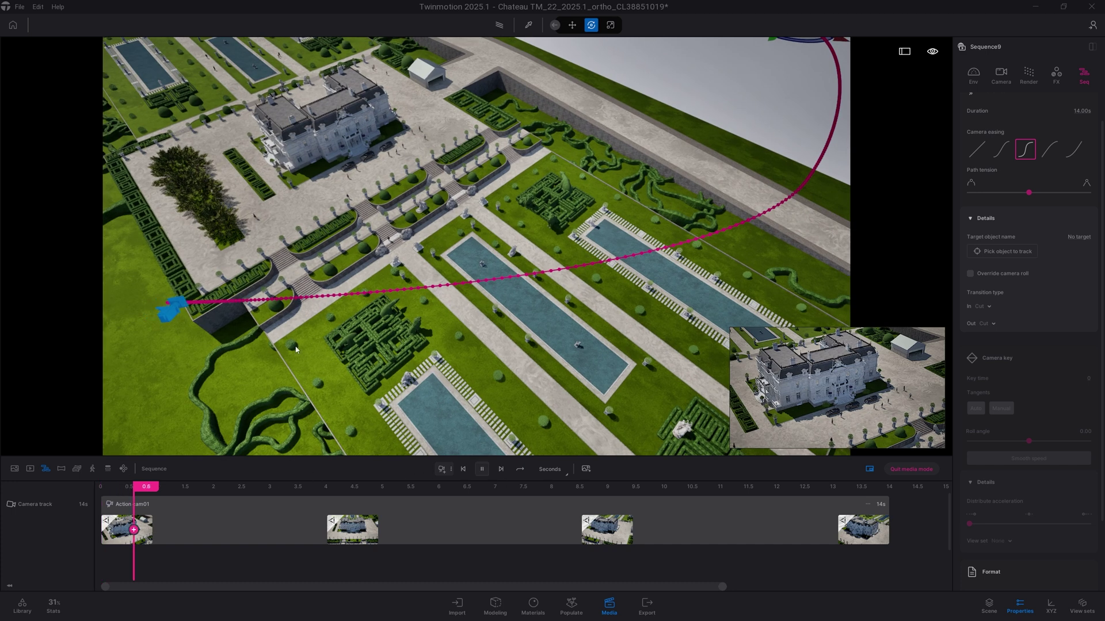
pyautogui.click(485, 469)
pyautogui.moveTo(381, 488); pyautogui.dragTo(101, 488)
pyautogui.keyDown('shift'); pyautogui.moveTo(386, 424); pyautogui.dragTo(227, 415, button='middle'); pyautogui.keyUp('shift')
pyautogui.keyDown('shift'); pyautogui.moveTo(661, 286); pyautogui.dragTo(634, 288, button='middle'); pyautogui.keyUp('shift')
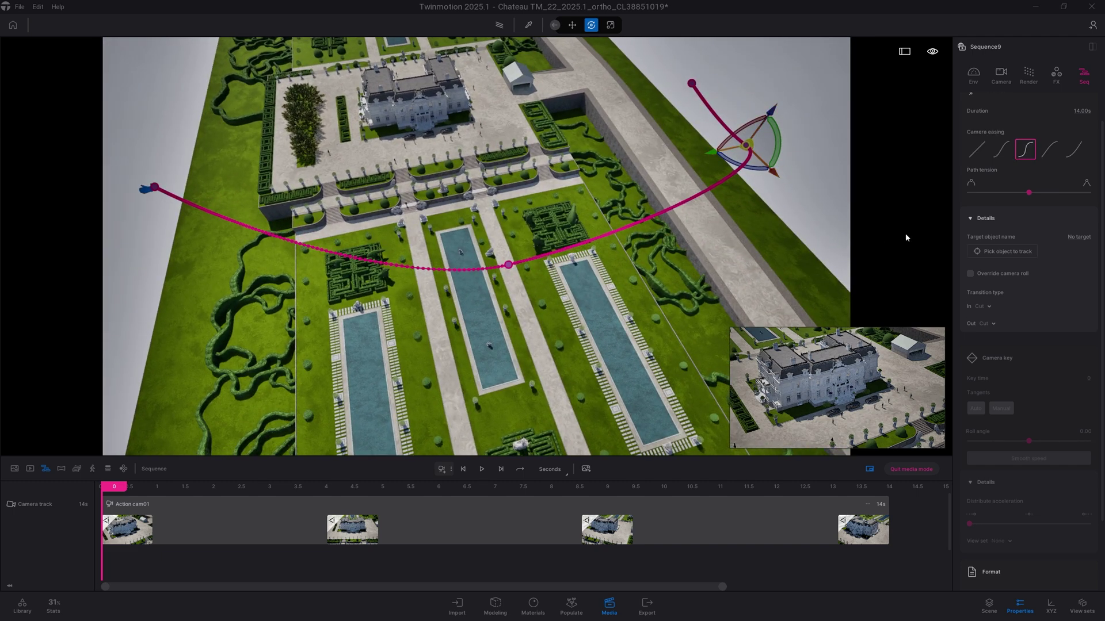
# Step: Set the camera easing to Ease in/out with slightly smoother path tension, and turn off the camera preview window
pyautogui.moveTo(1024, 192)
pyautogui.mouseDown()
pyautogui.moveTo(1043, 193)
pyautogui.moveTo(1029, 192)
pyautogui.mouseUp()
pyautogui.click(1000, 151)
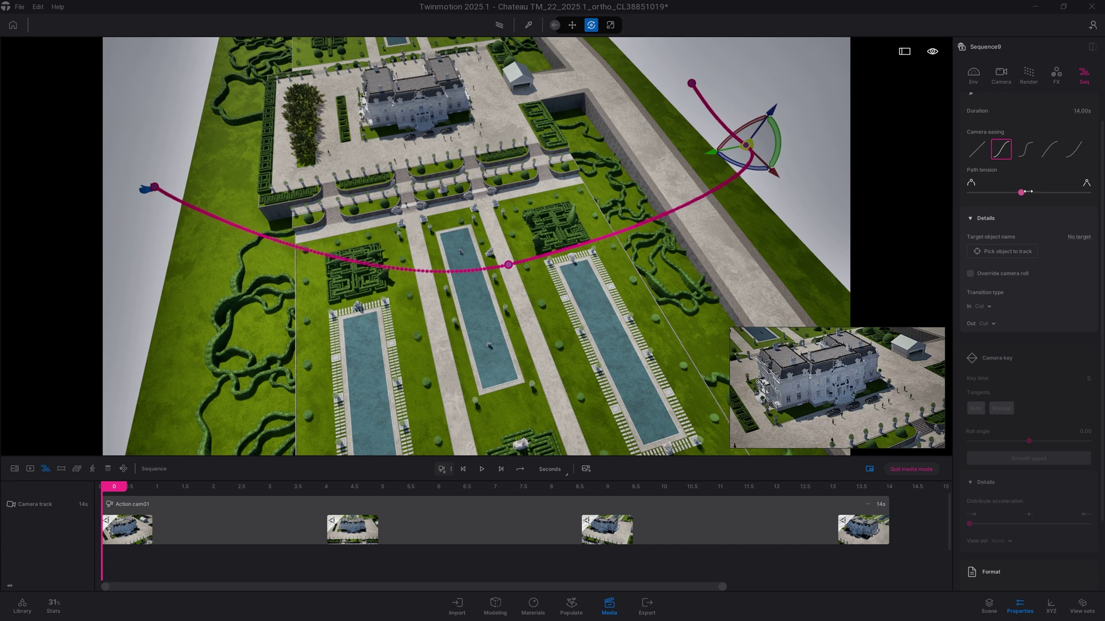
pyautogui.moveTo(1028, 192); pyautogui.dragTo(1044, 192)
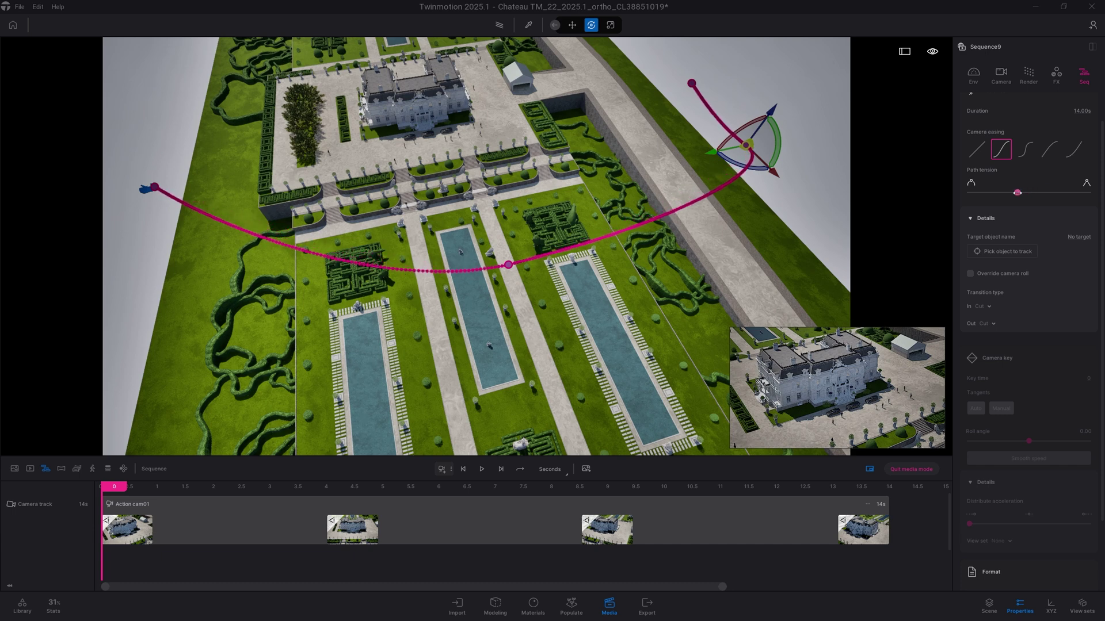
pyautogui.click(870, 469)
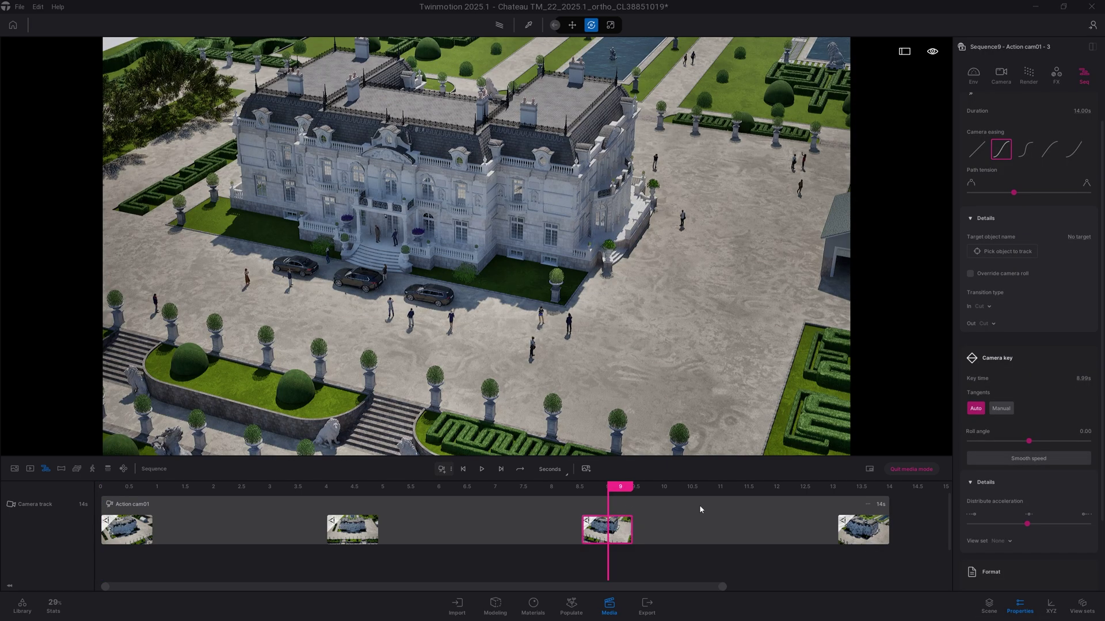
# Step: Play the action cam clip from the start to check the camera's motion around the chateau
pyautogui.moveTo(625, 490); pyautogui.dragTo(99, 552)
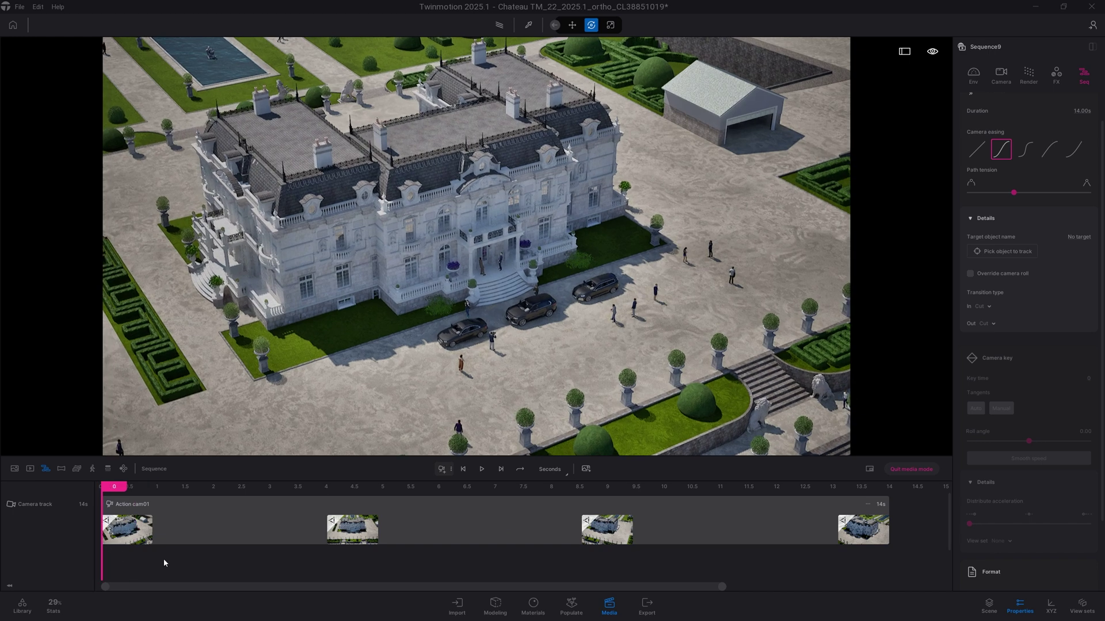
pyautogui.press('space')
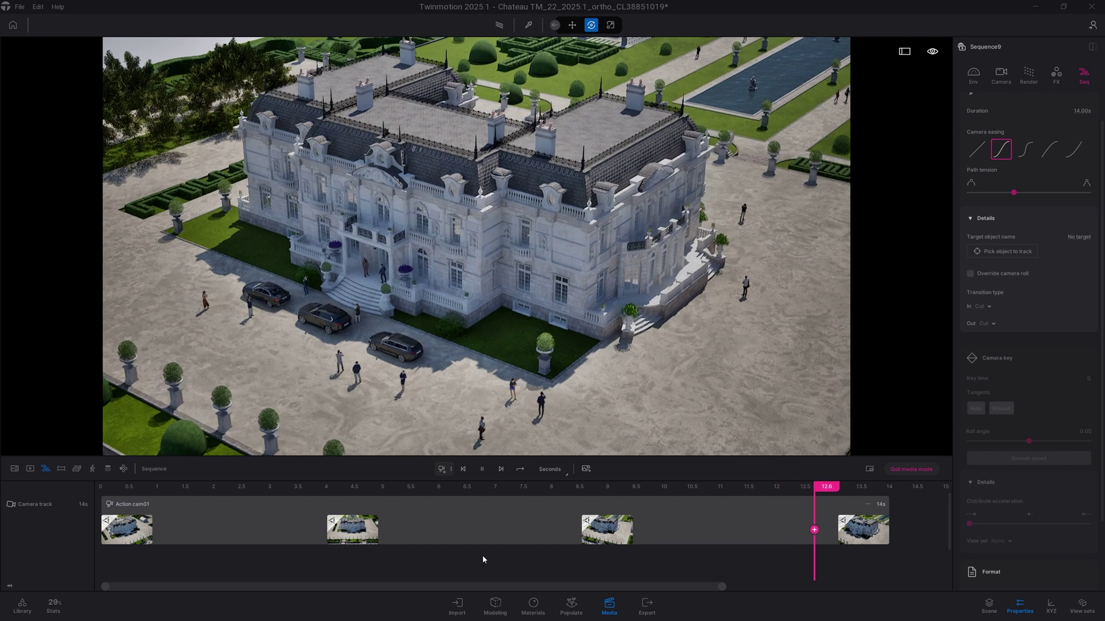
pyautogui.press('space')
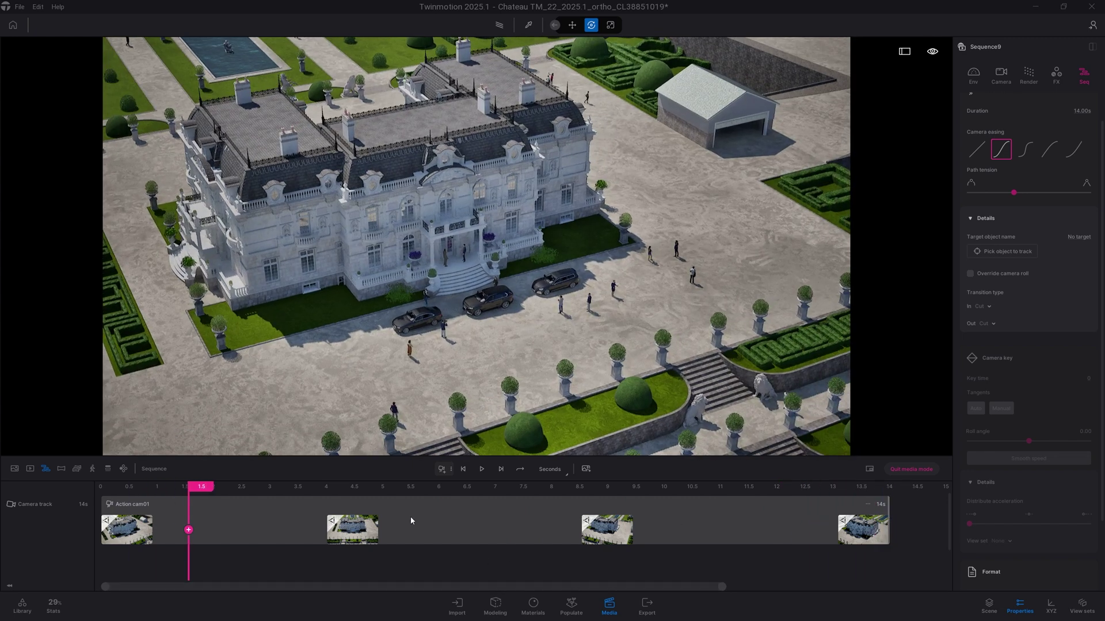
# Step: Apply Smooth speed to the second and third camera keys and play the clip again from the start
pyautogui.click(345, 540)
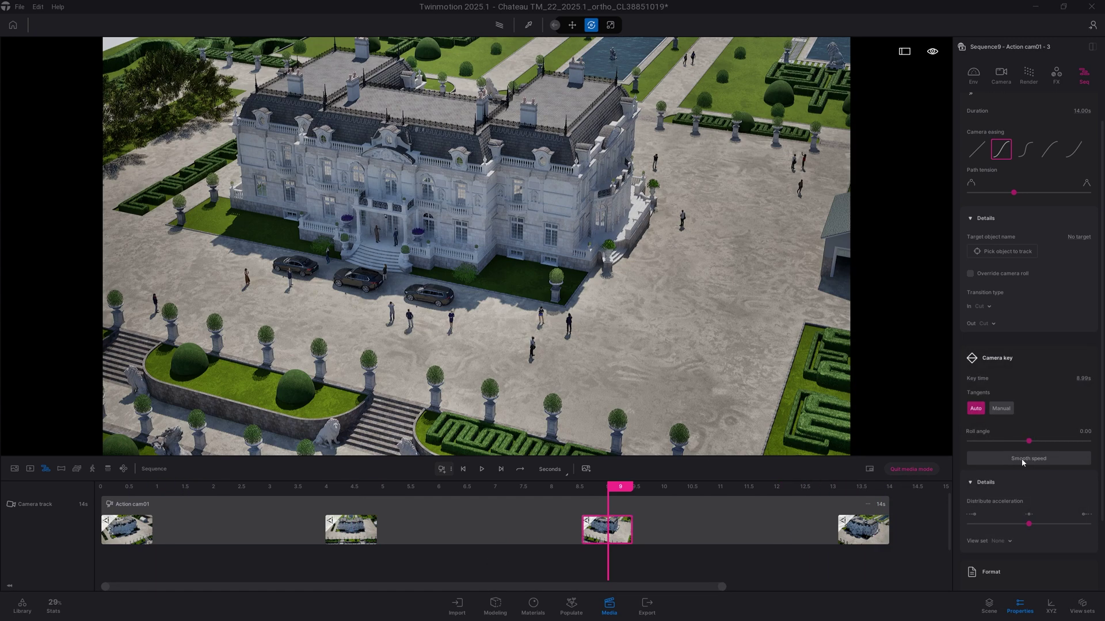
pyautogui.click(1025, 461)
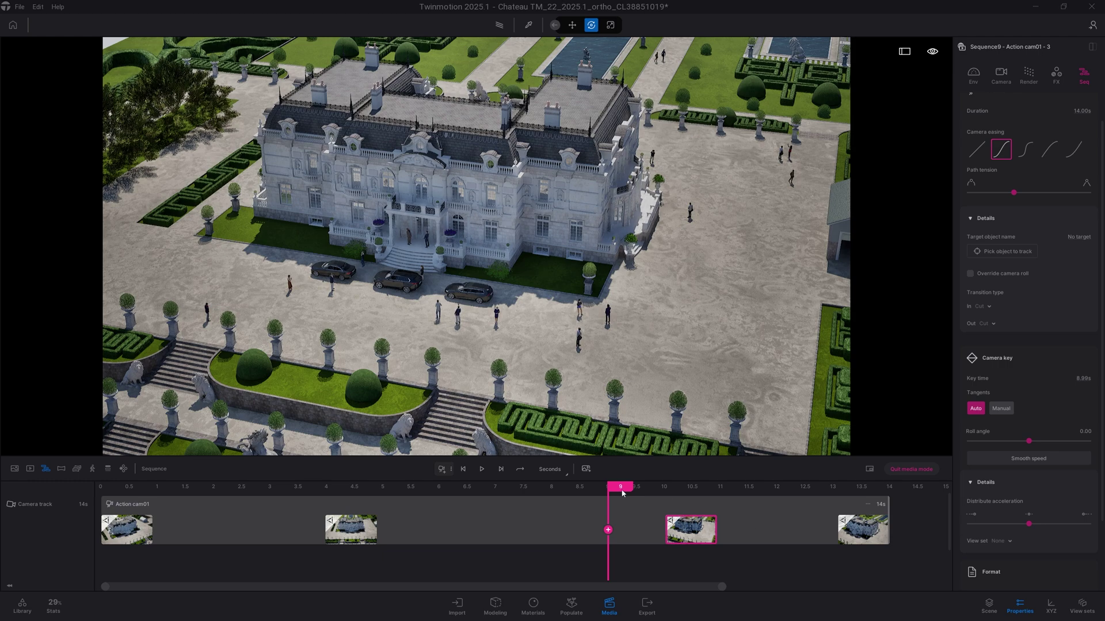
pyautogui.moveTo(621, 492); pyautogui.dragTo(99, 498)
pyautogui.press('space')
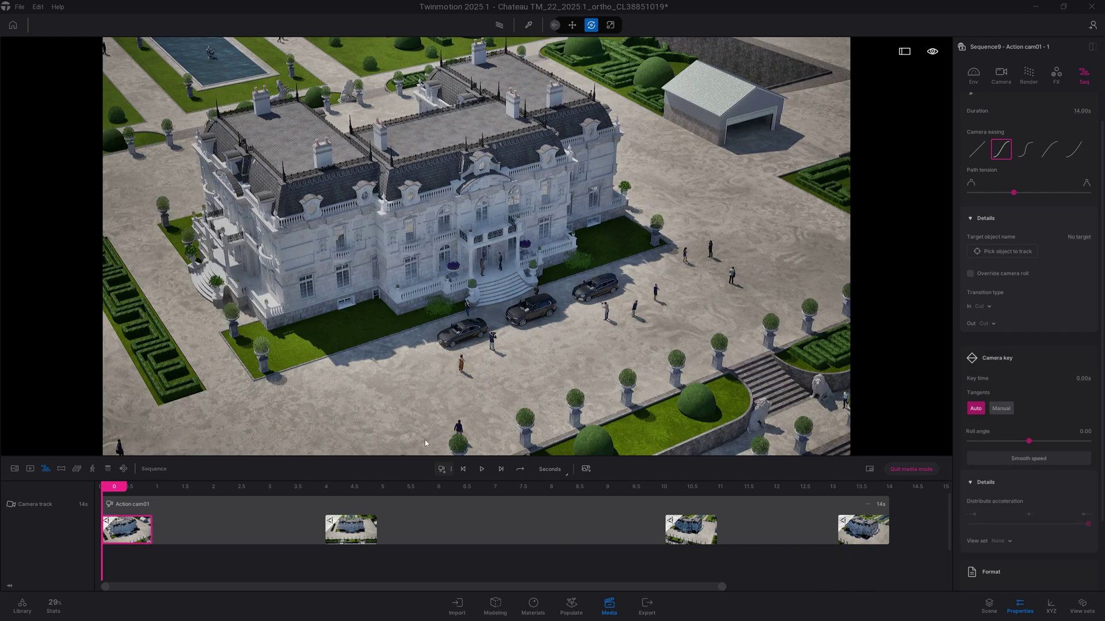
# Step: Make the action cam track the figure at the chateau's entrance, hide the properties, and scrub the timeline to check the framing
pyautogui.moveTo(652, 486); pyautogui.dragTo(92, 525)
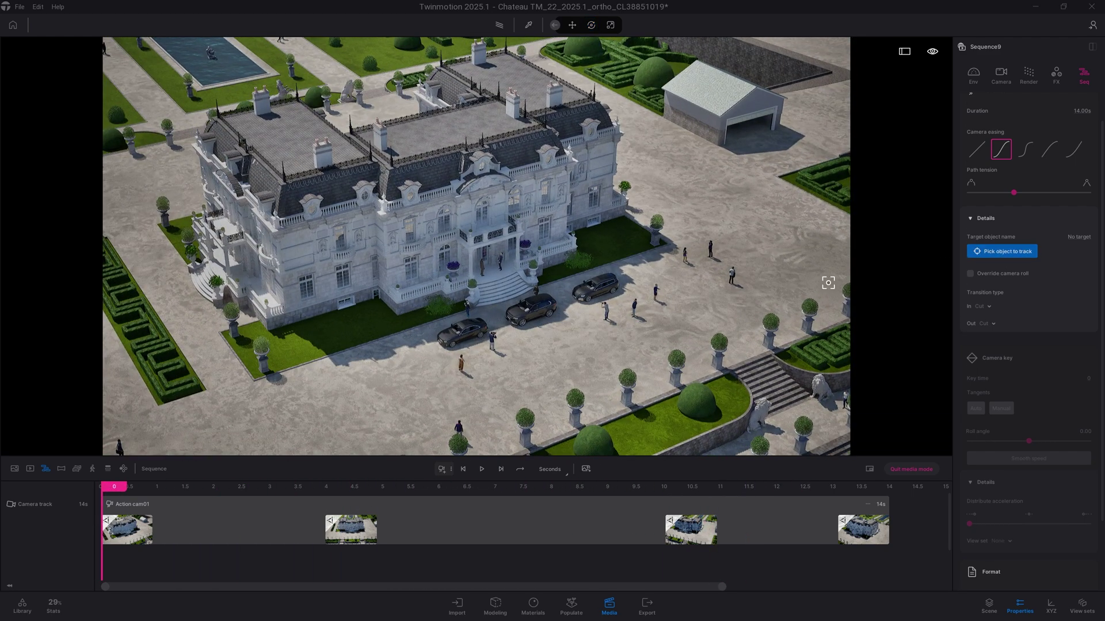
pyautogui.click(500, 262)
pyautogui.click(1021, 605)
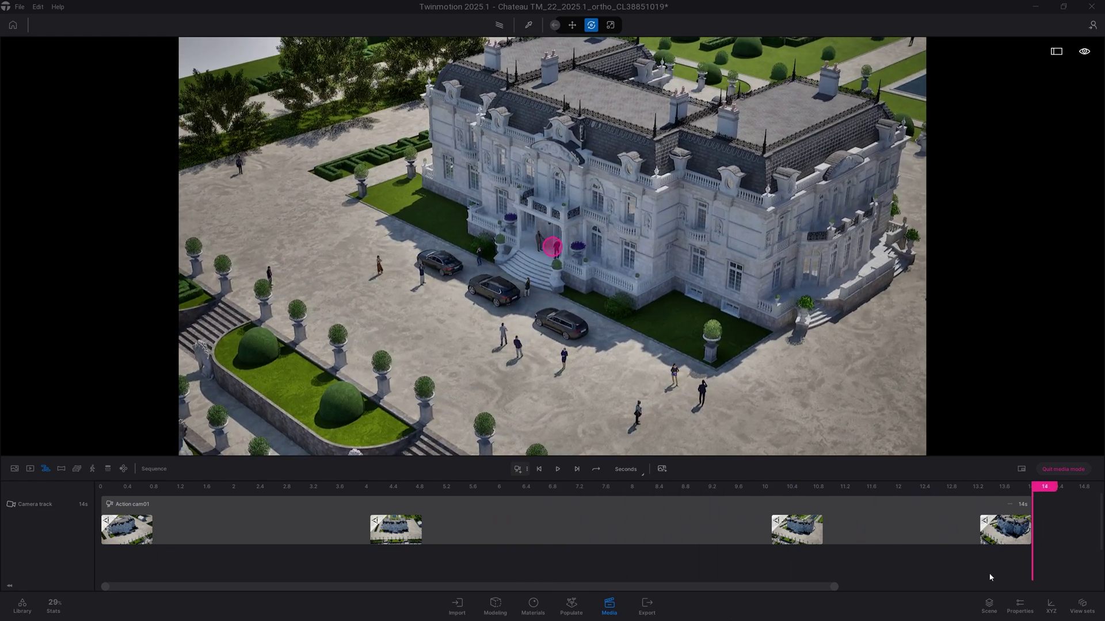
pyautogui.moveTo(1020, 490); pyautogui.dragTo(689, 500)
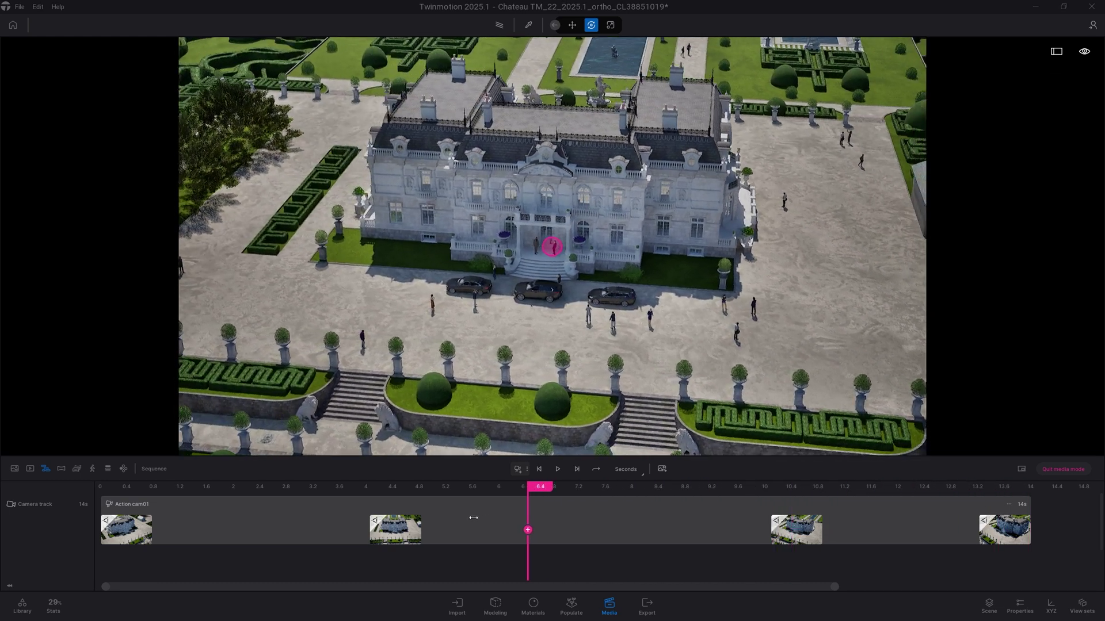